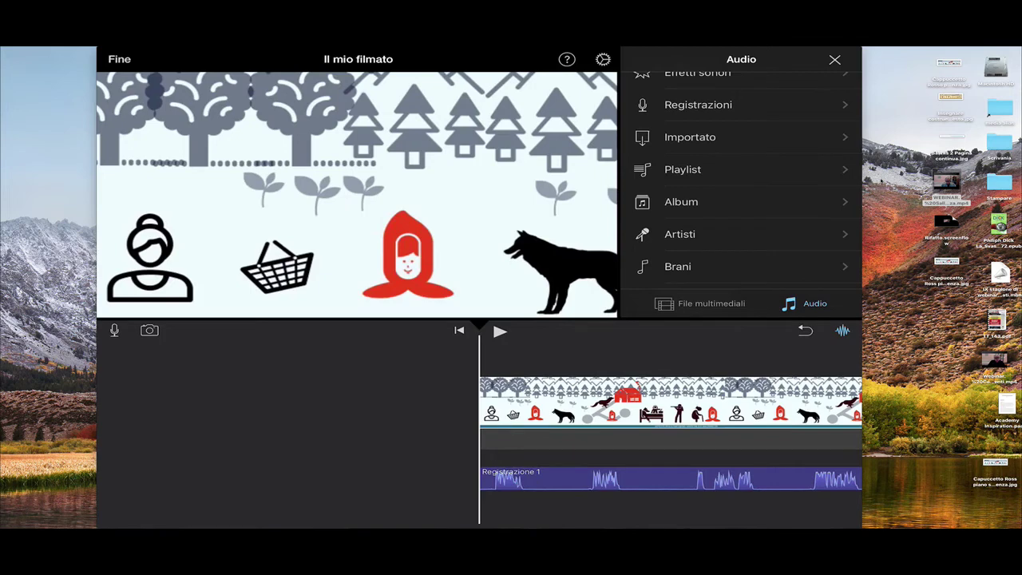
- Finish editing Il mio filmato, showing its sharing options, and stop the screen recording
{"action": "left_click", "coordinate": [120, 60]}
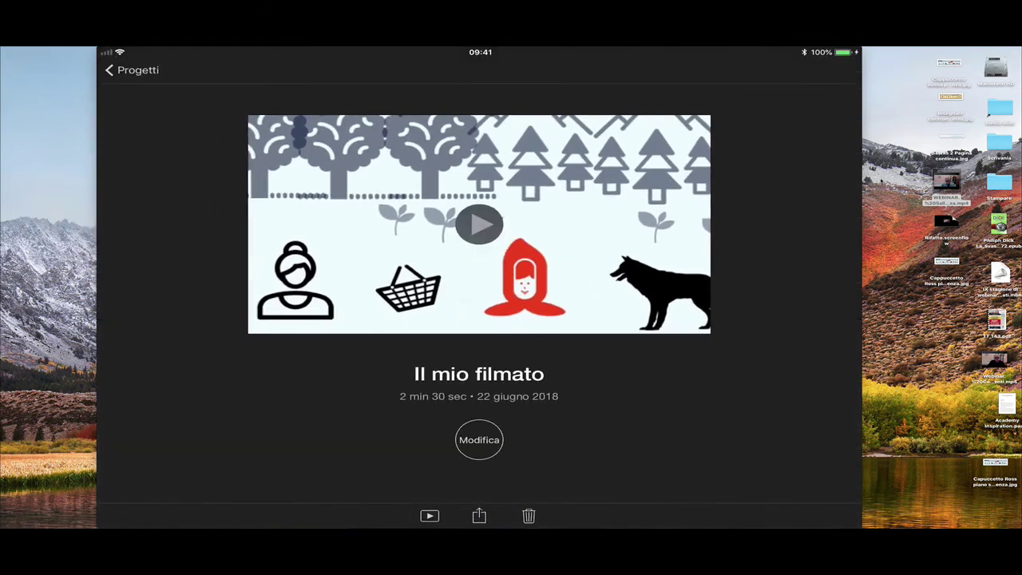
{"action": "left_click", "coordinate": [480, 515]}
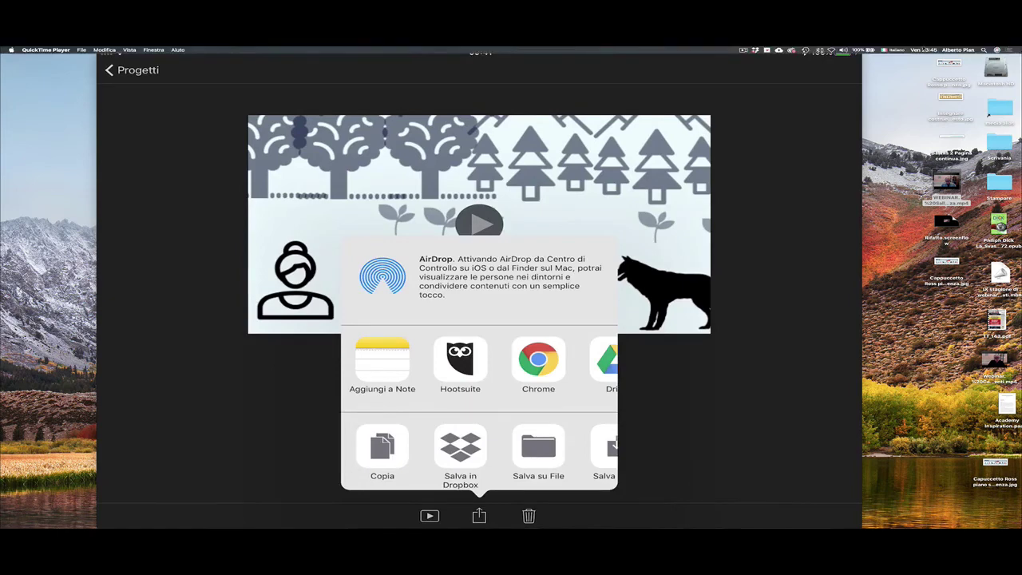
{"action": "left_click", "coordinate": [742, 49]}
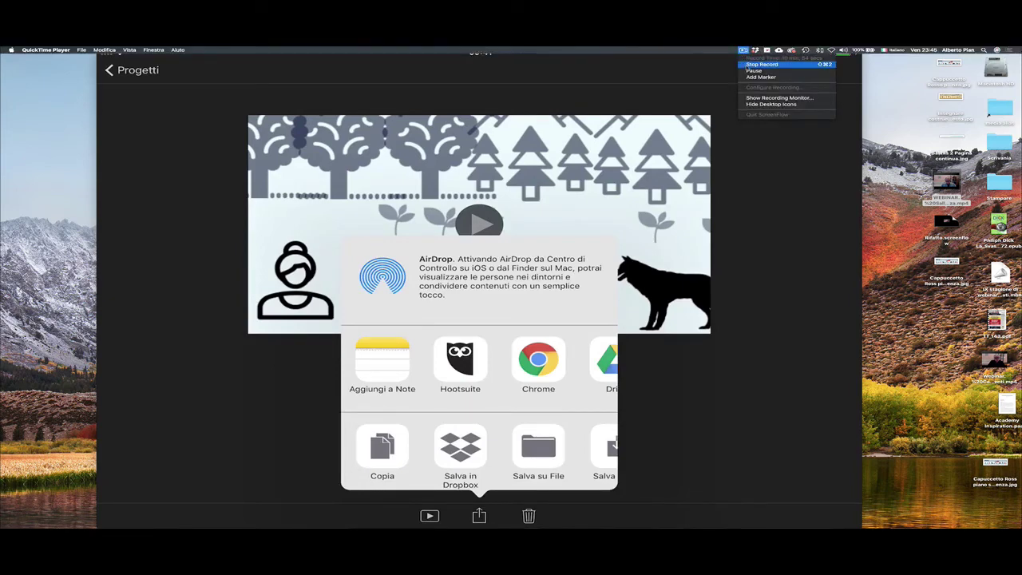
{"action": "left_click", "coordinate": [747, 65]}
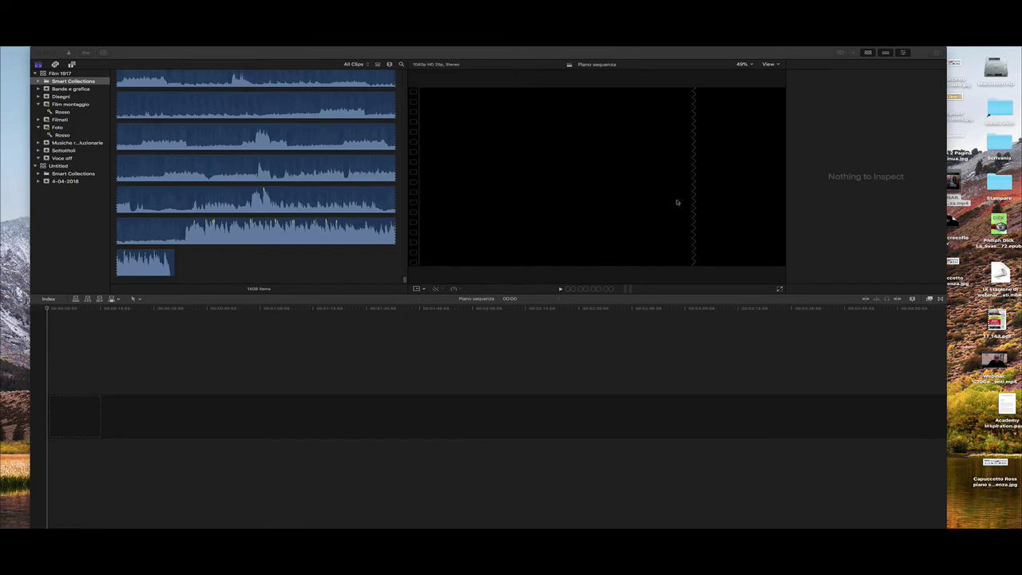
- Switch to Final Cut Pro, place the desktop's Cappuccetto Rosso piano sequenza image at the timeline start and extend it to 1:50:16
{"action": "left_click_drag", "start_coordinate": [798, 51], "coordinate": [785, 54]}
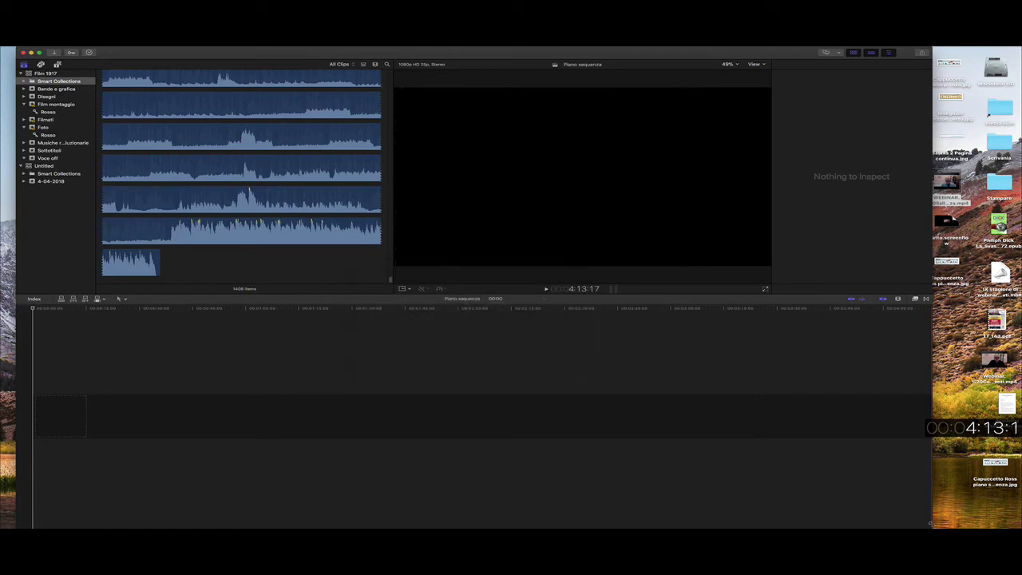
{"action": "left_click_drag", "start_coordinate": [926, 511], "coordinate": [949, 525]}
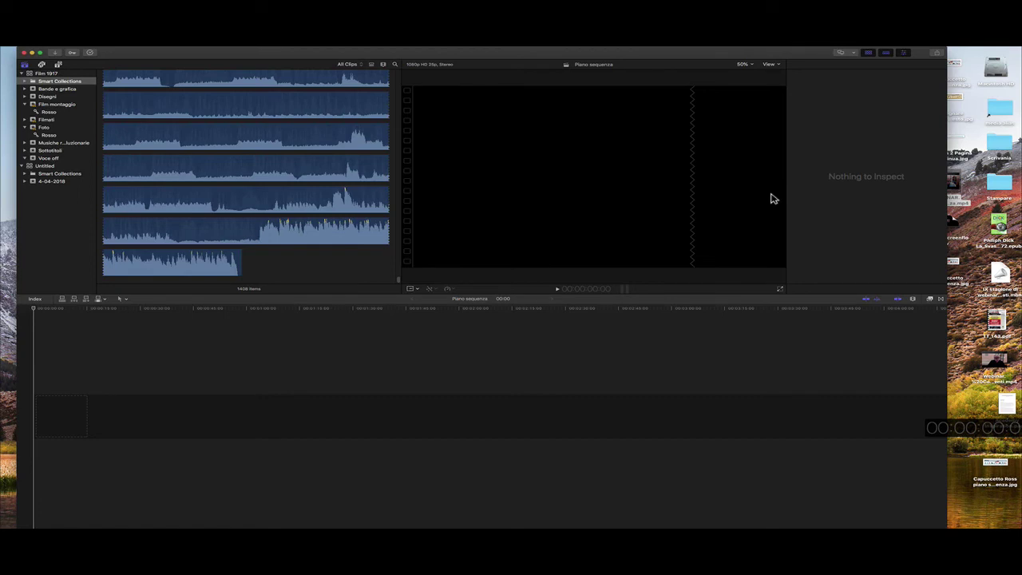
{"action": "left_click", "coordinate": [954, 80]}
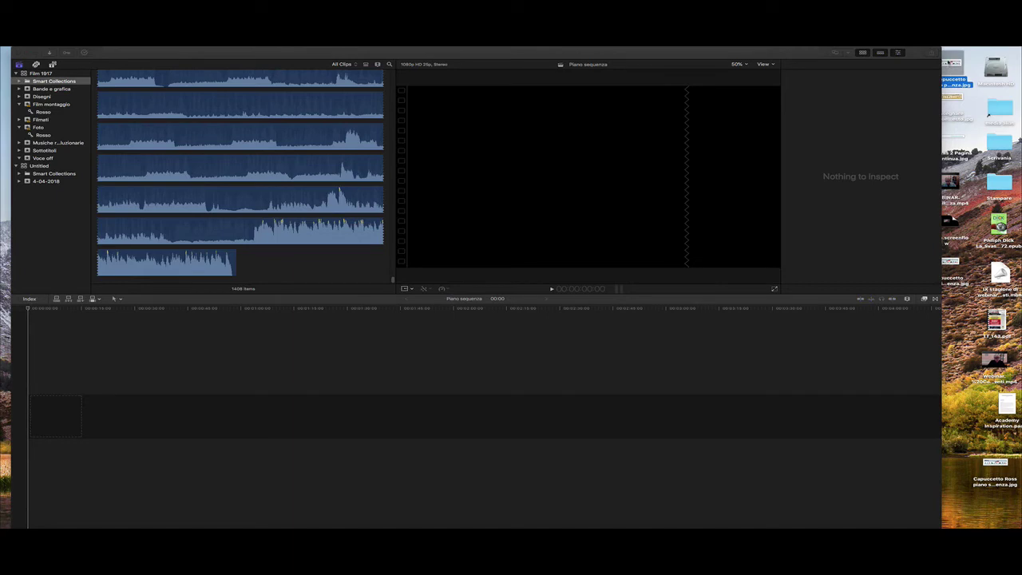
{"action": "left_click_drag", "start_coordinate": [955, 81], "coordinate": [293, 319]}
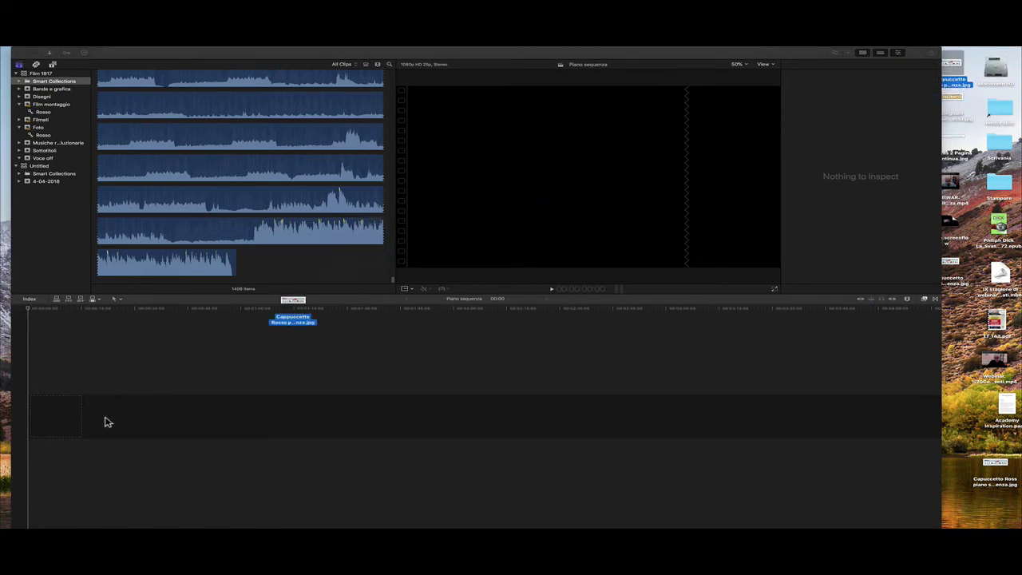
{"action": "left_click_drag", "start_coordinate": [108, 422], "coordinate": [41, 415]}
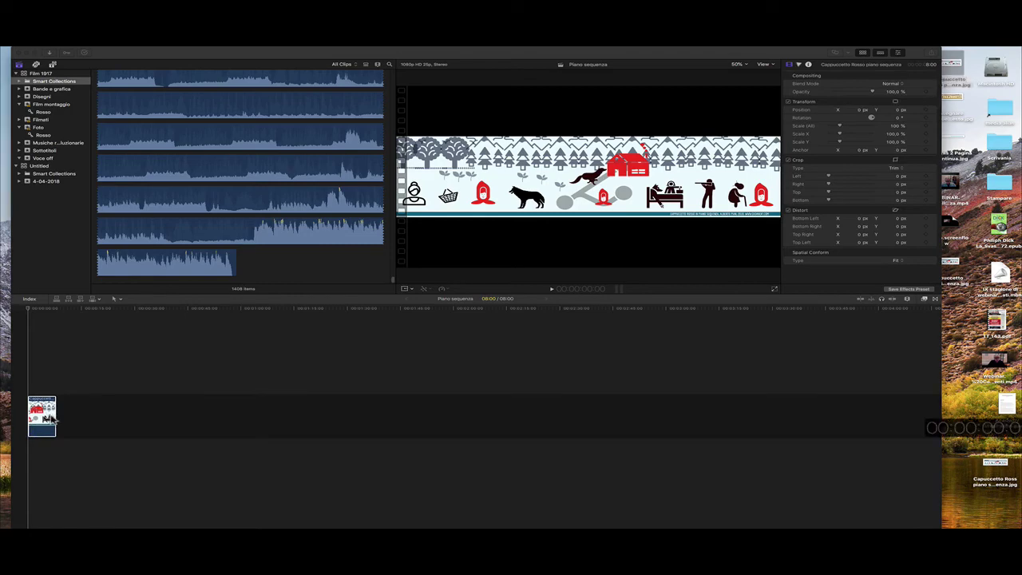
{"action": "left_click_drag", "start_coordinate": [56, 415], "coordinate": [419, 425]}
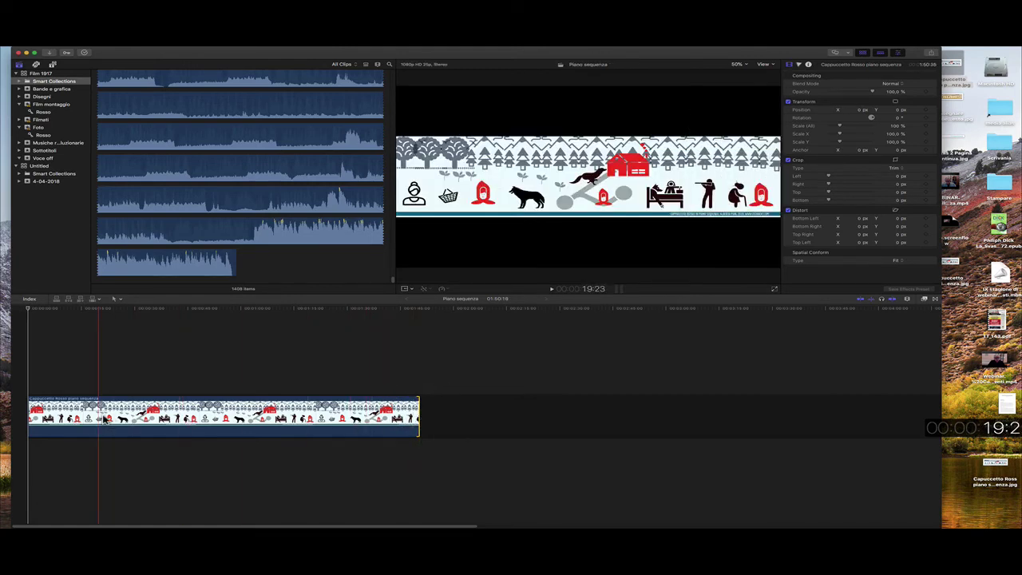
- Play back the opening seconds of the extended image clip and check its static framing
{"action": "left_click", "coordinate": [102, 417]}
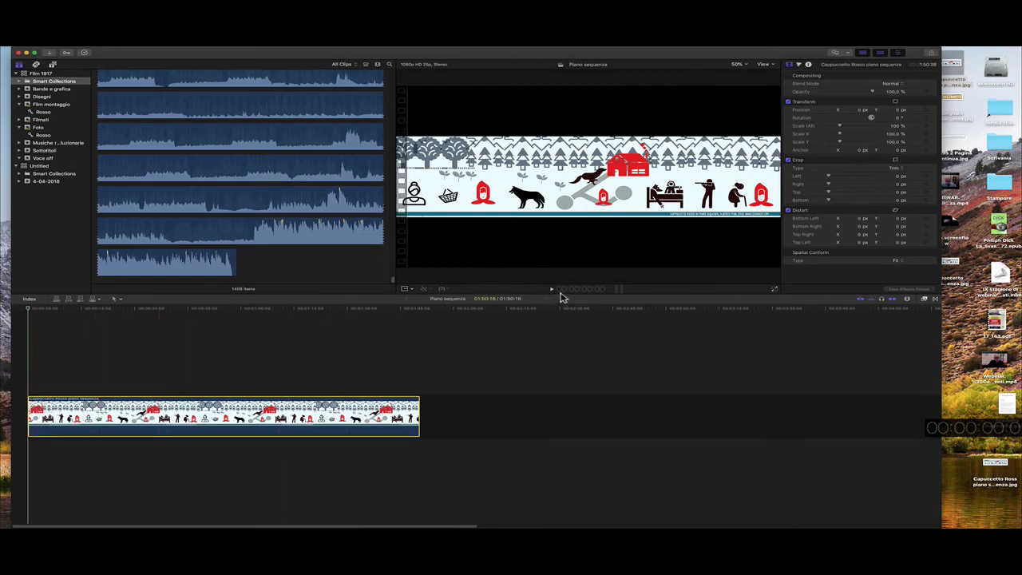
{"action": "key", "text": "space"}
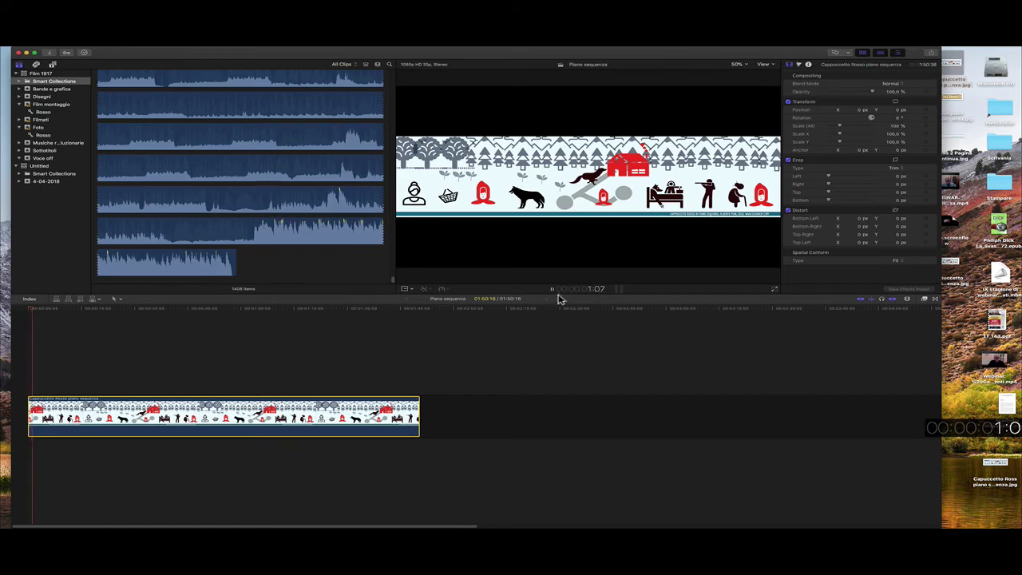
{"action": "left_click", "coordinate": [555, 292]}
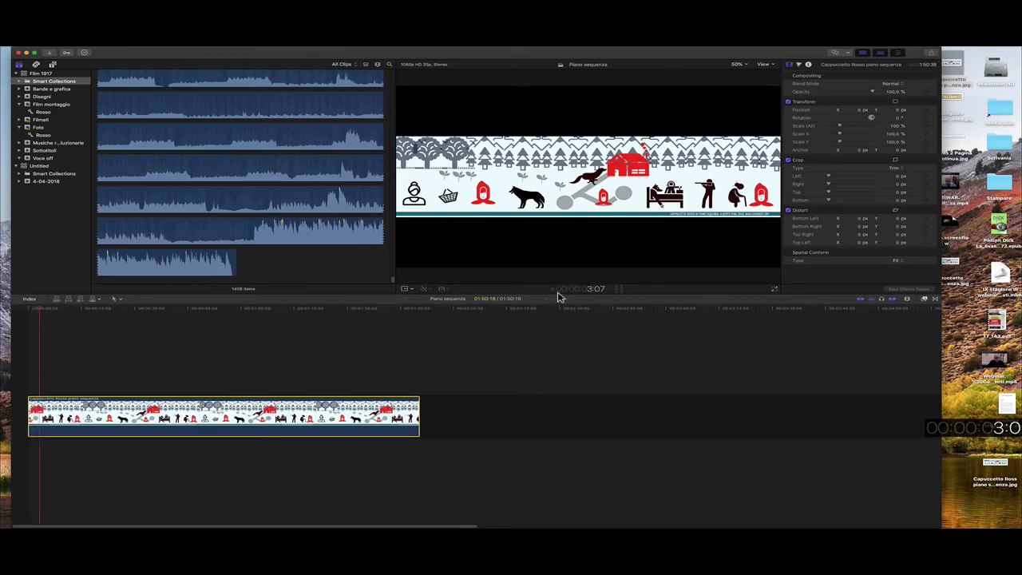
{"action": "mouse_move", "coordinate": [45, 311]}
{"action": "left_mouse_down"}
{"action": "mouse_move", "coordinate": [30, 316]}
{"action": "mouse_move", "coordinate": [74, 318]}
{"action": "mouse_move", "coordinate": [35, 312]}
{"action": "left_mouse_up"}
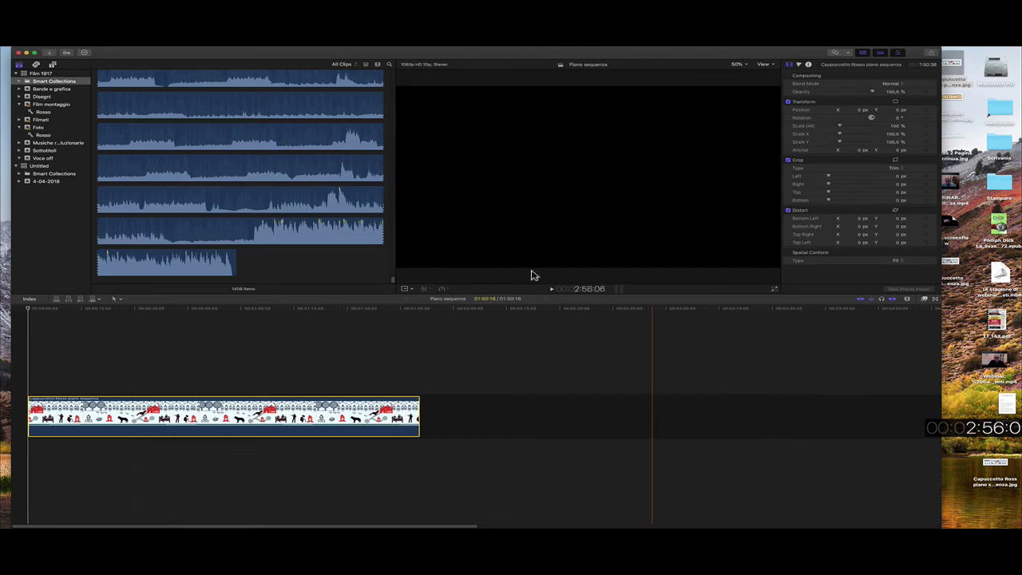
{"action": "left_click", "coordinate": [142, 335]}
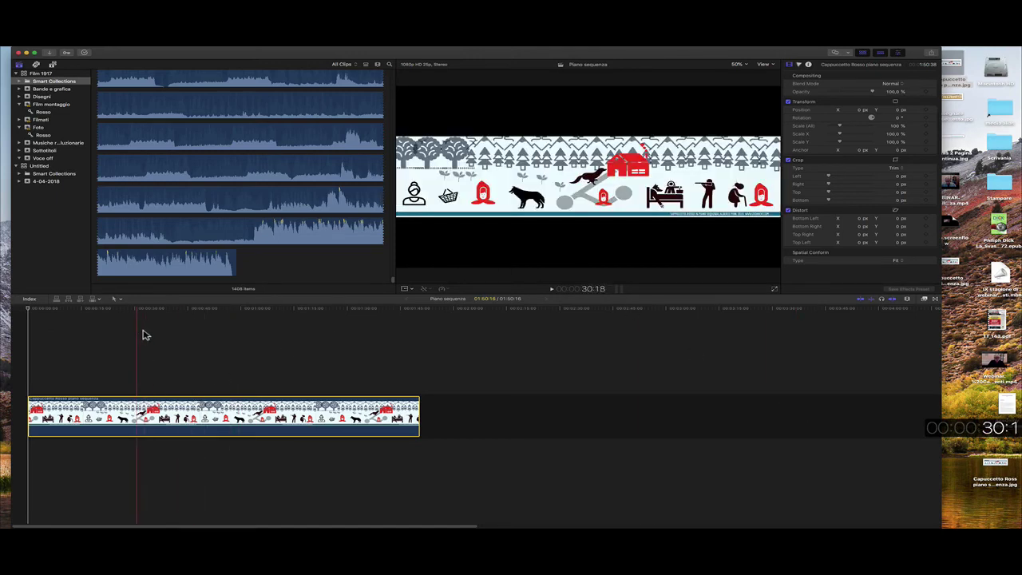
- Activate Transform on the image clip and add a keyframe at its first frame
{"action": "left_click", "coordinate": [27, 313]}
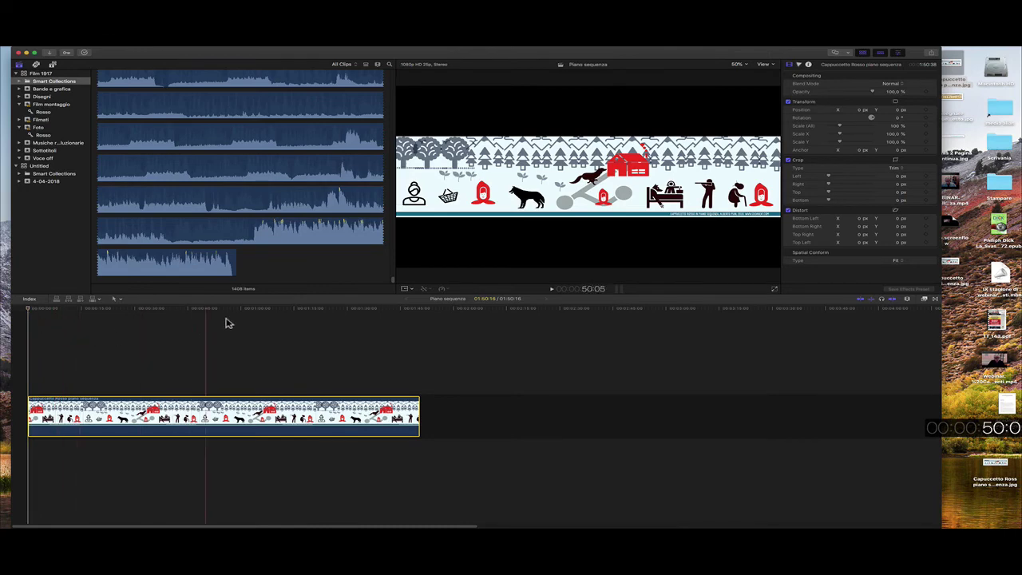
{"action": "left_click", "coordinate": [409, 292]}
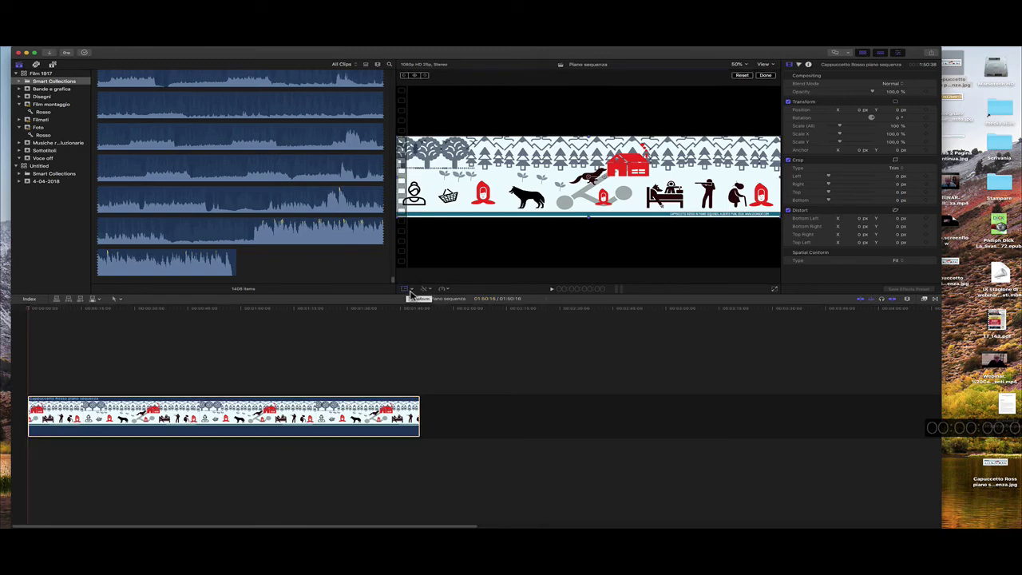
{"action": "left_click", "coordinate": [415, 290]}
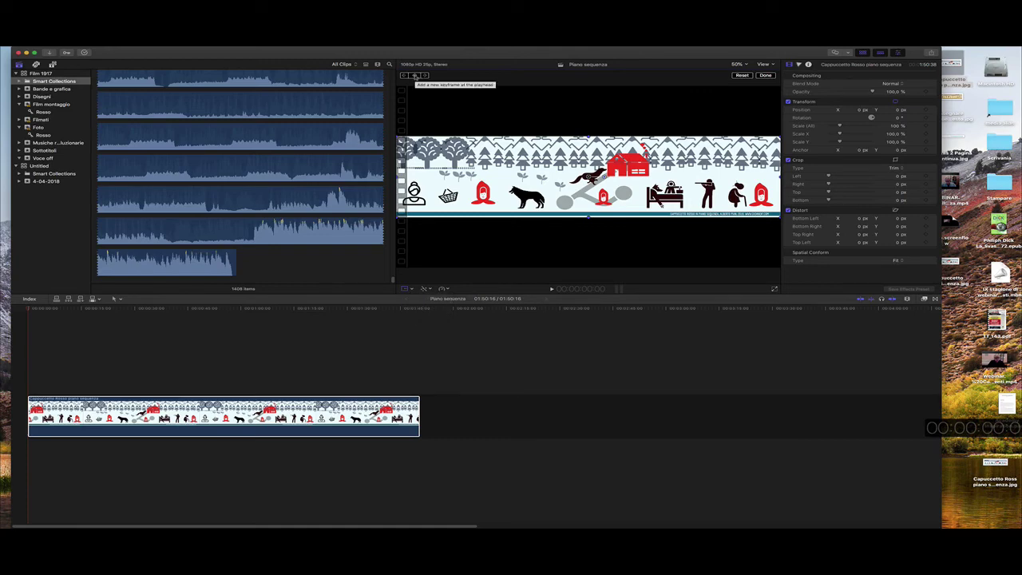
{"action": "left_click", "coordinate": [415, 75]}
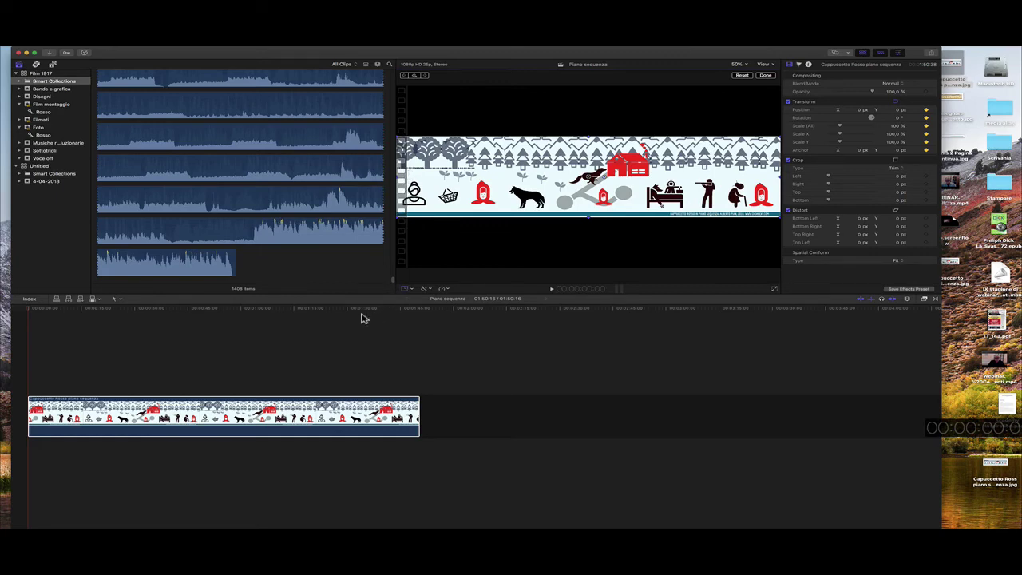
- At the first frame, scale the image to about 461% and position it at about X 3529 px to frame the grandmother and basket
{"action": "left_click", "coordinate": [325, 313]}
{"action": "left_click_drag", "start_coordinate": [329, 311], "coordinate": [34, 311]}
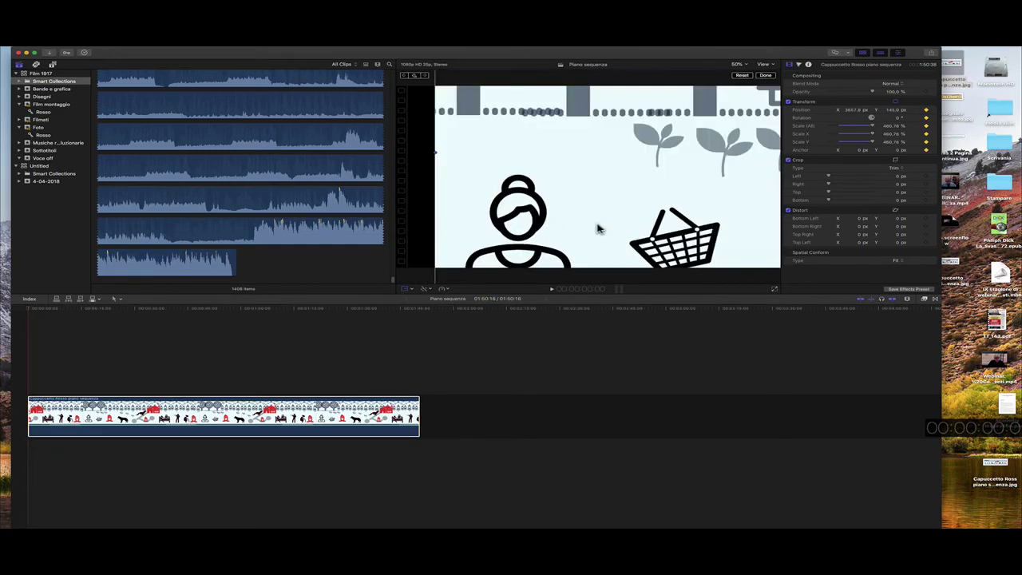
{"action": "left_click_drag", "start_coordinate": [597, 226], "coordinate": [570, 222]}
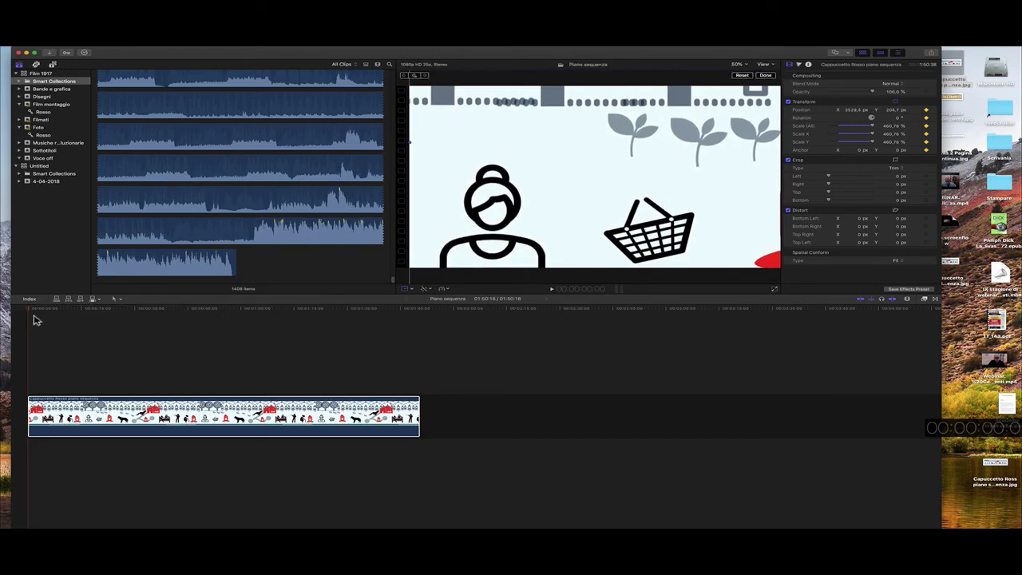
- At the clip's last frame, reduce the image scale to about 269% and shift it to about X -1811, Y 110 px
{"action": "left_click_drag", "start_coordinate": [32, 311], "coordinate": [424, 333]}
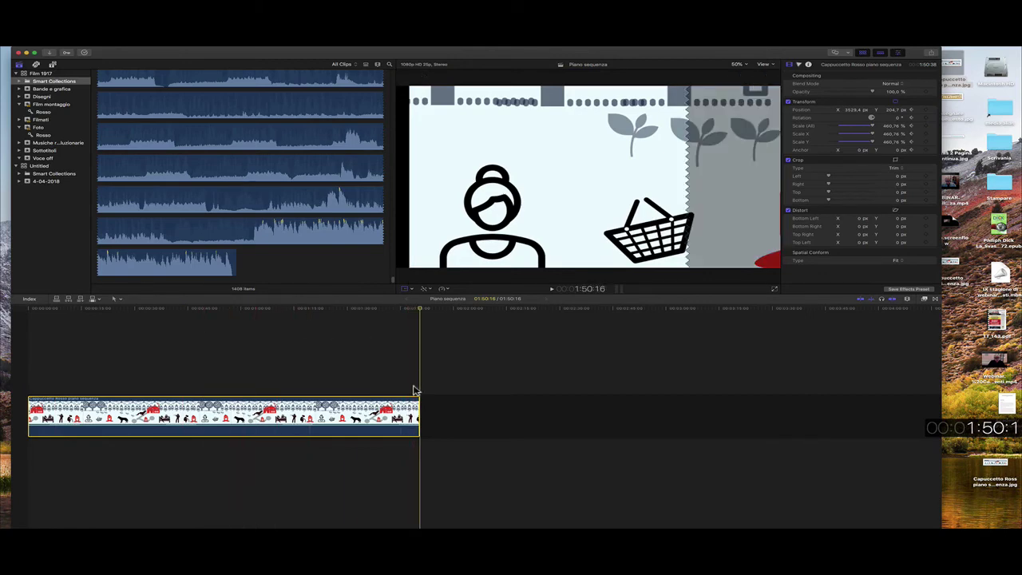
{"action": "key", "text": "Left"}
{"action": "key", "text": "shift+z"}
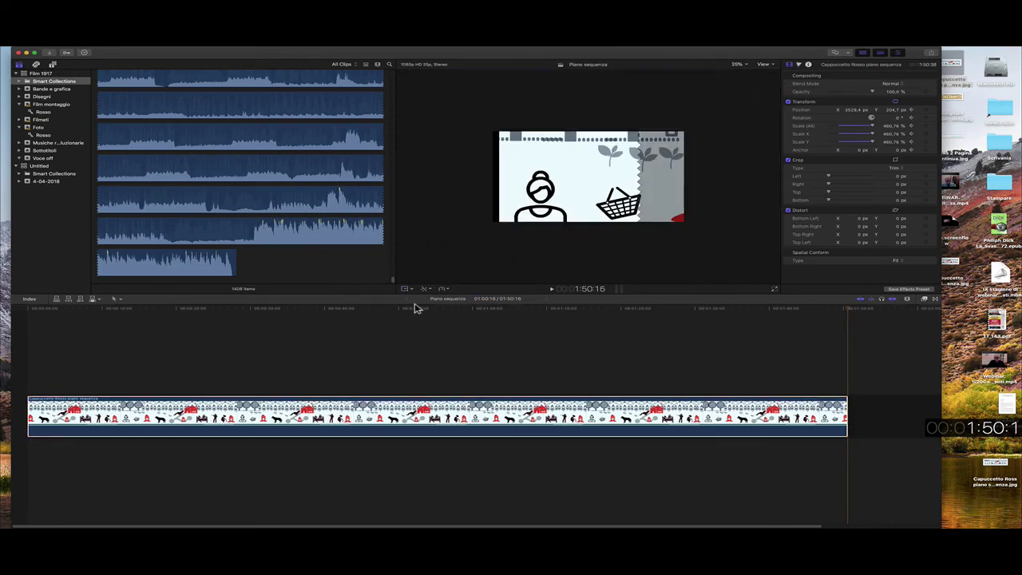
{"action": "left_click", "coordinate": [407, 289]}
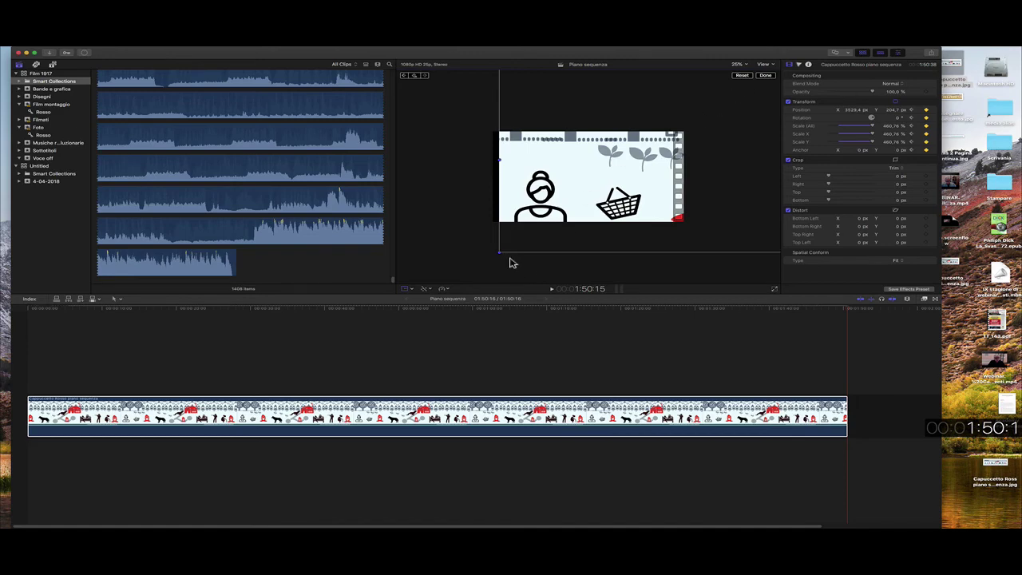
{"action": "left_click_drag", "start_coordinate": [501, 253], "coordinate": [536, 245]}
{"action": "left_click_drag", "start_coordinate": [609, 206], "coordinate": [656, 202]}
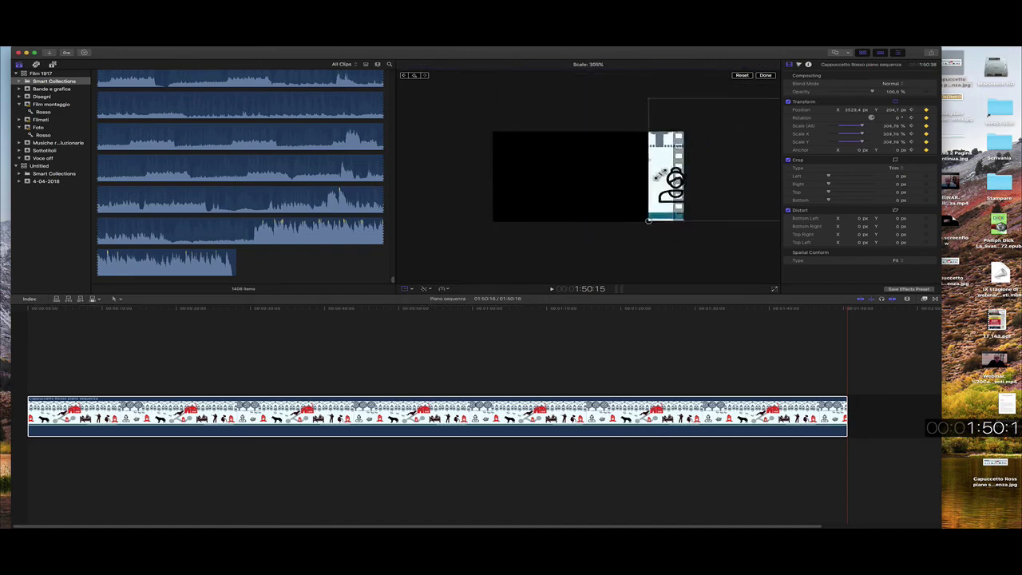
{"action": "mouse_move", "coordinate": [641, 193]}
{"action": "left_mouse_down"}
{"action": "mouse_move", "coordinate": [653, 191]}
{"action": "mouse_move", "coordinate": [628, 194]}
{"action": "left_mouse_up"}
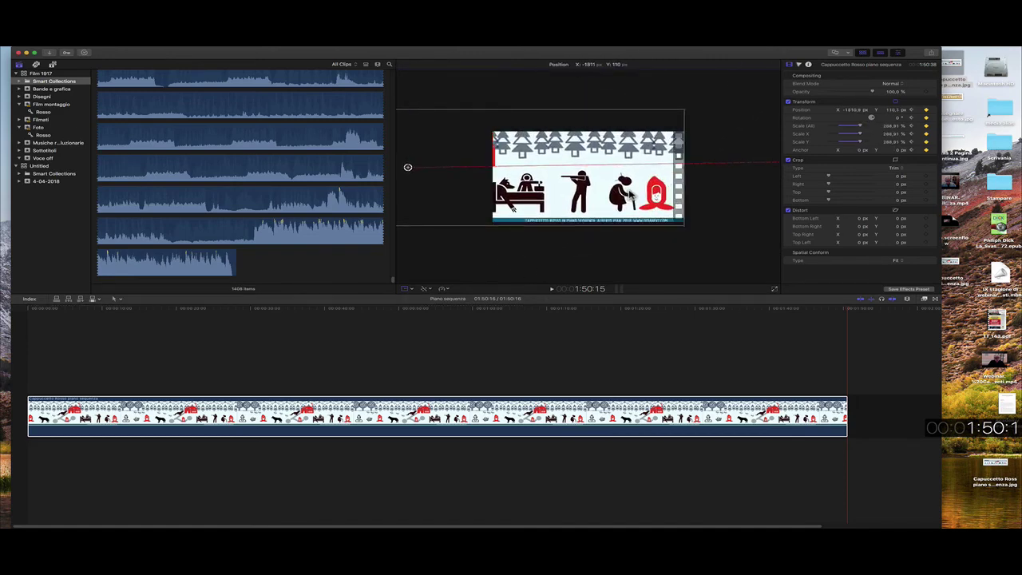
- Enlarge and reposition the image at the last frame to frame the closing figures around Little Red Riding Hood
{"action": "left_click_drag", "start_coordinate": [689, 115], "coordinate": [728, 79]}
{"action": "left_click_drag", "start_coordinate": [640, 196], "coordinate": [449, 165]}
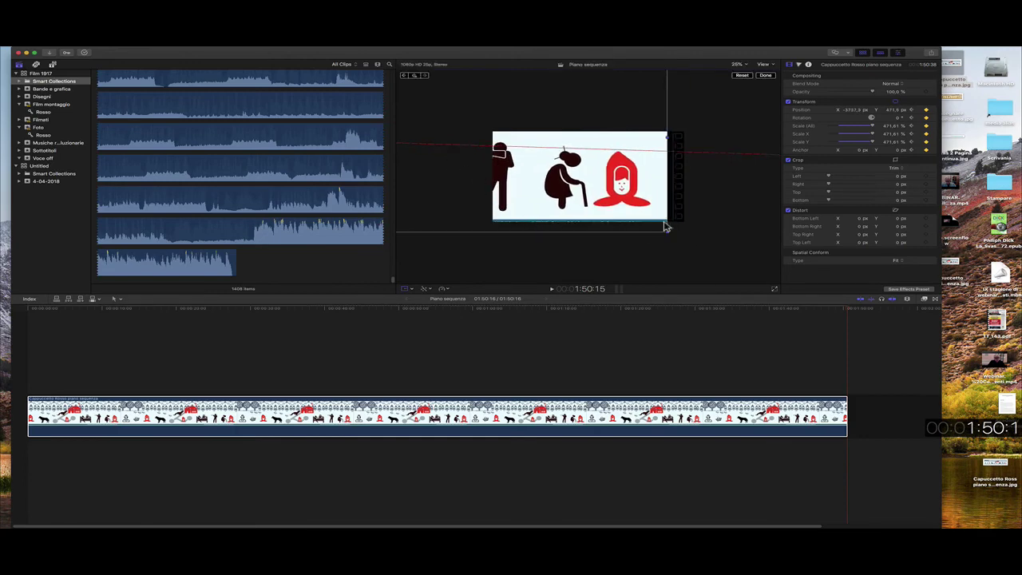
{"action": "left_click_drag", "start_coordinate": [672, 237], "coordinate": [708, 258]}
{"action": "left_click_drag", "start_coordinate": [638, 194], "coordinate": [587, 196]}
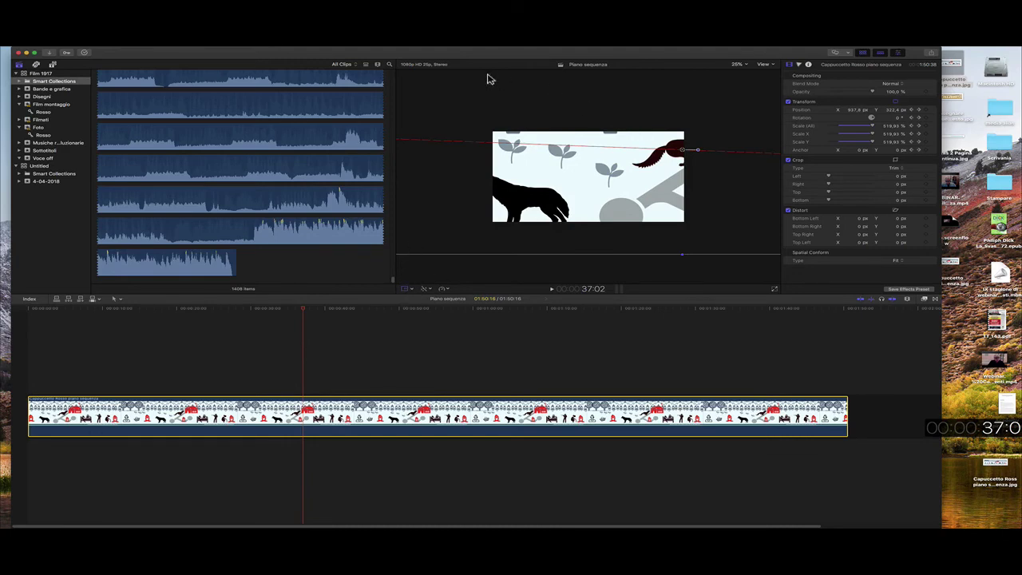
- Add an intermediate transform keyframe to the image clip at 37:02
{"action": "left_click", "coordinate": [407, 290]}
{"action": "left_click", "coordinate": [407, 291]}
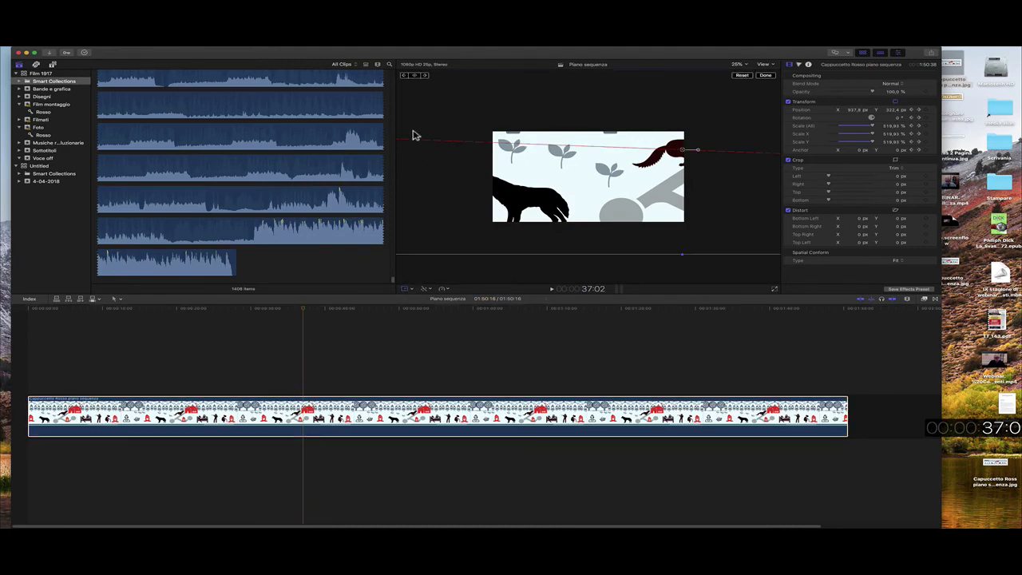
{"action": "left_click", "coordinate": [414, 75]}
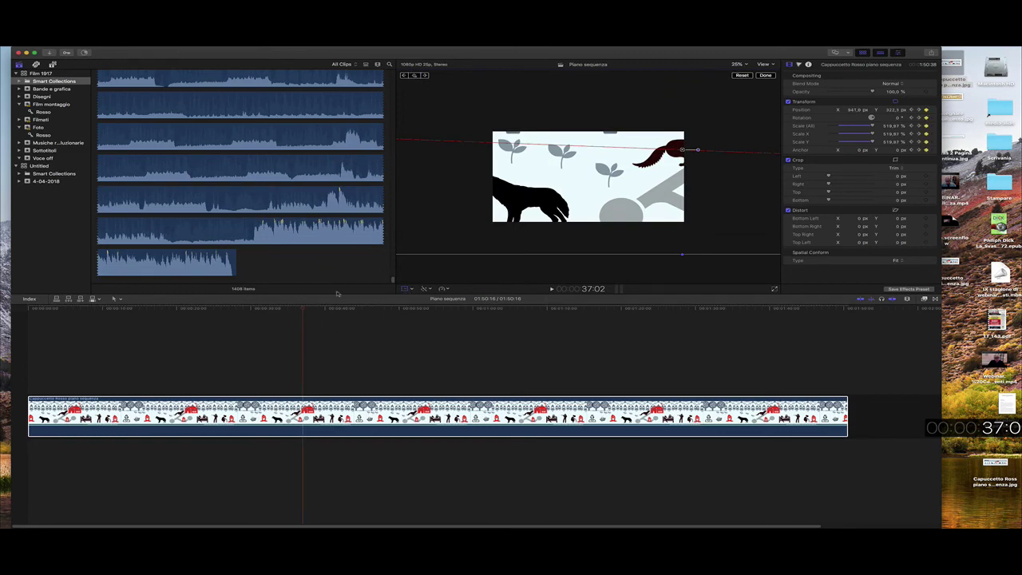
- Add another transform keyframe to the image clip at 1:09:07 and return to the keyframe at 37:02
{"action": "left_click", "coordinate": [738, 65]}
{"action": "left_click", "coordinate": [744, 86]}
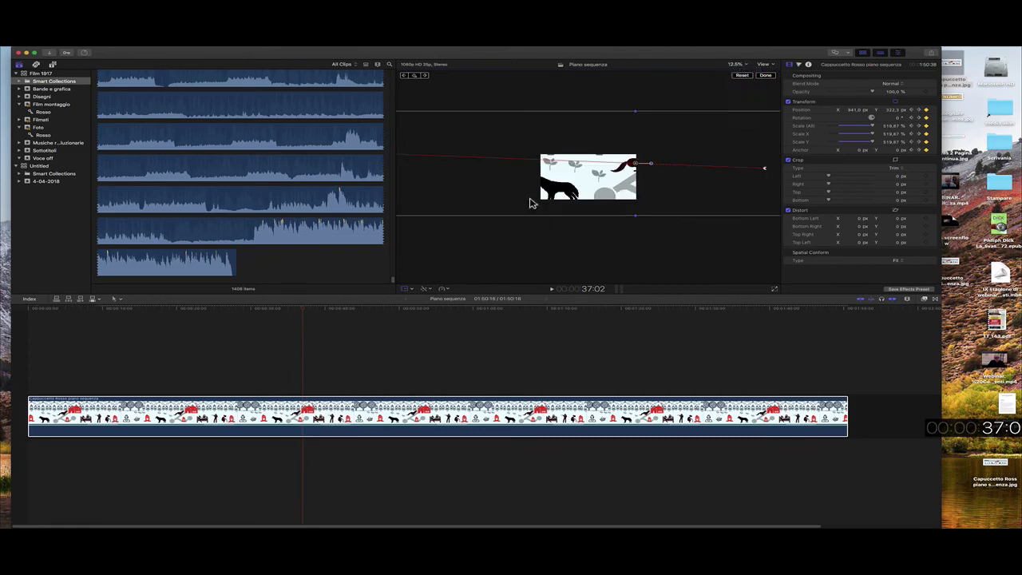
{"action": "left_click", "coordinate": [735, 64]}
{"action": "left_click", "coordinate": [730, 80]}
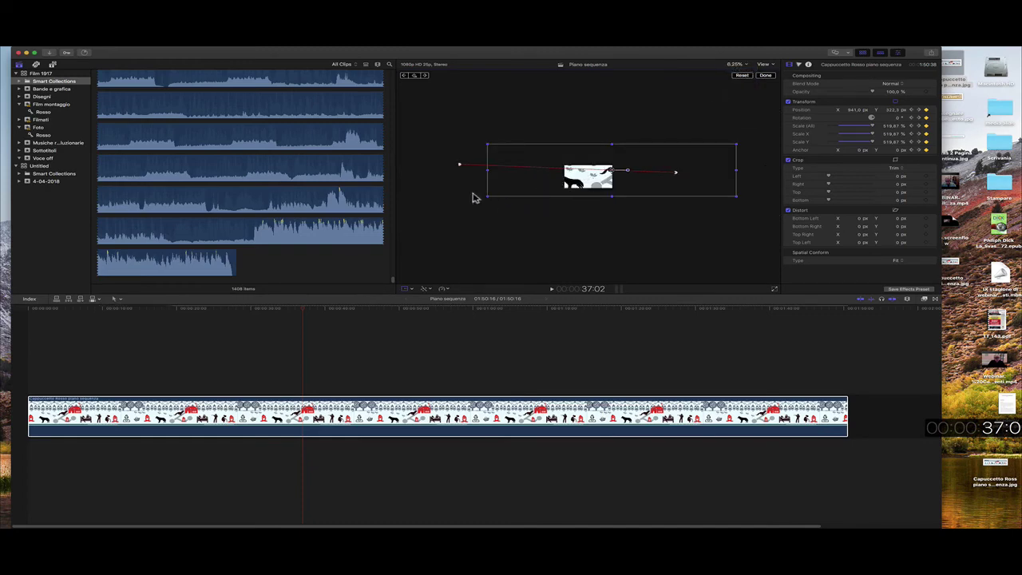
{"action": "left_click_drag", "start_coordinate": [306, 311], "coordinate": [547, 338]}
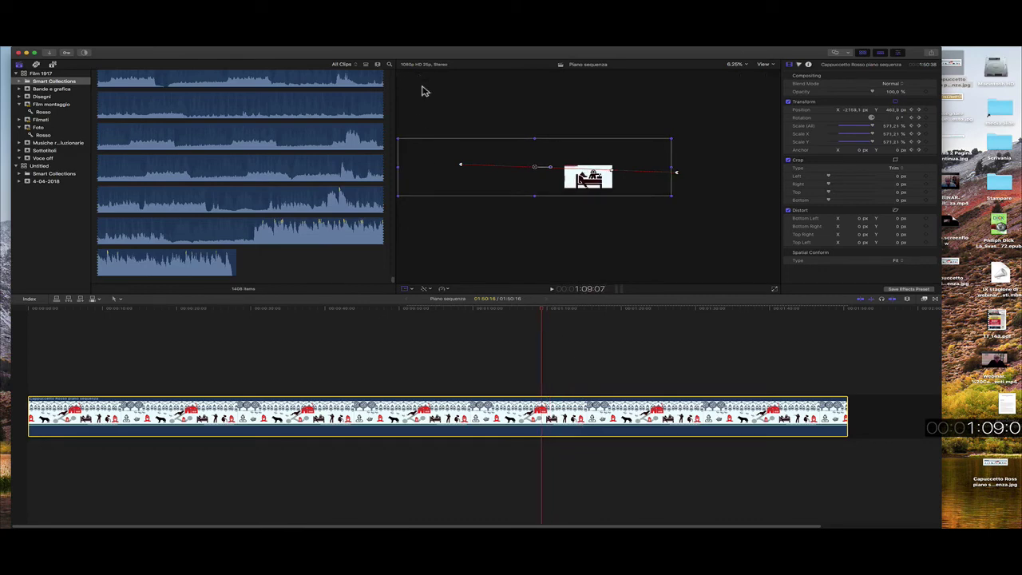
{"action": "left_click", "coordinate": [409, 289]}
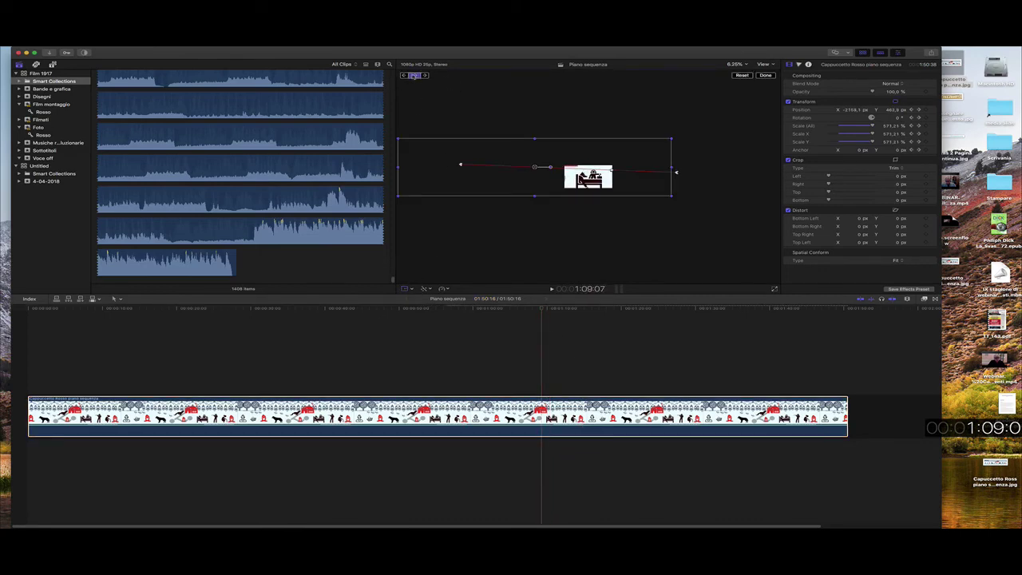
{"action": "left_click", "coordinate": [414, 75]}
{"action": "left_click", "coordinate": [404, 76]}
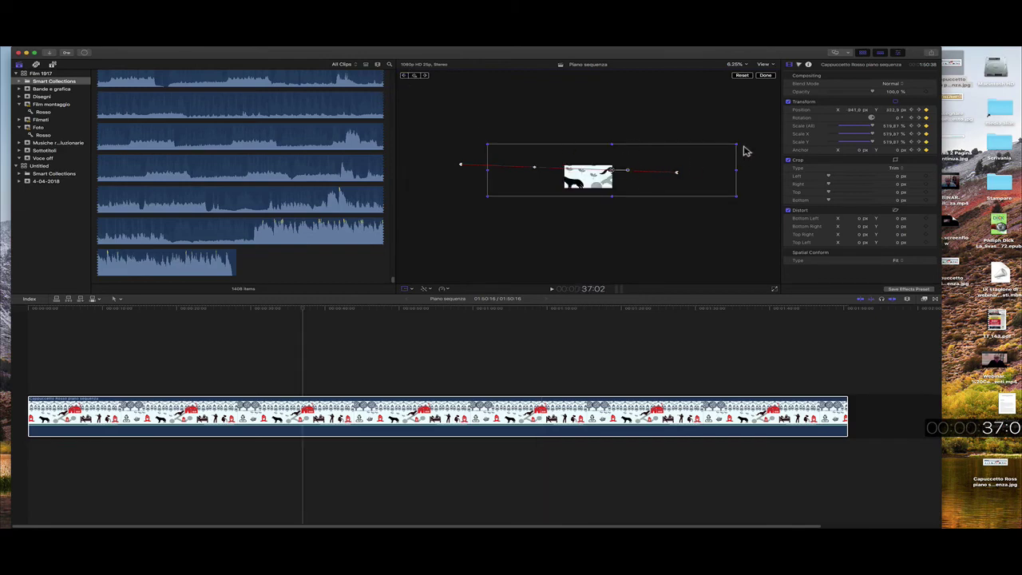
- At the 37:02 keyframe, reposition the image to frame the red house and set its scale to about 576%
{"action": "left_click_drag", "start_coordinate": [744, 149], "coordinate": [681, 187]}
{"action": "left_click_drag", "start_coordinate": [734, 154], "coordinate": [700, 167]}
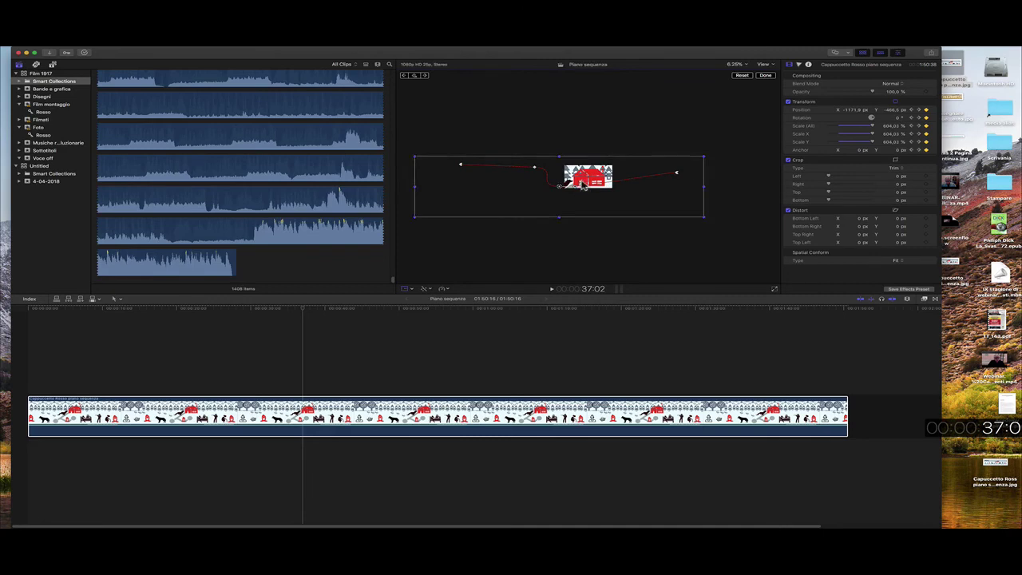
{"action": "left_click_drag", "start_coordinate": [584, 185], "coordinate": [591, 183]}
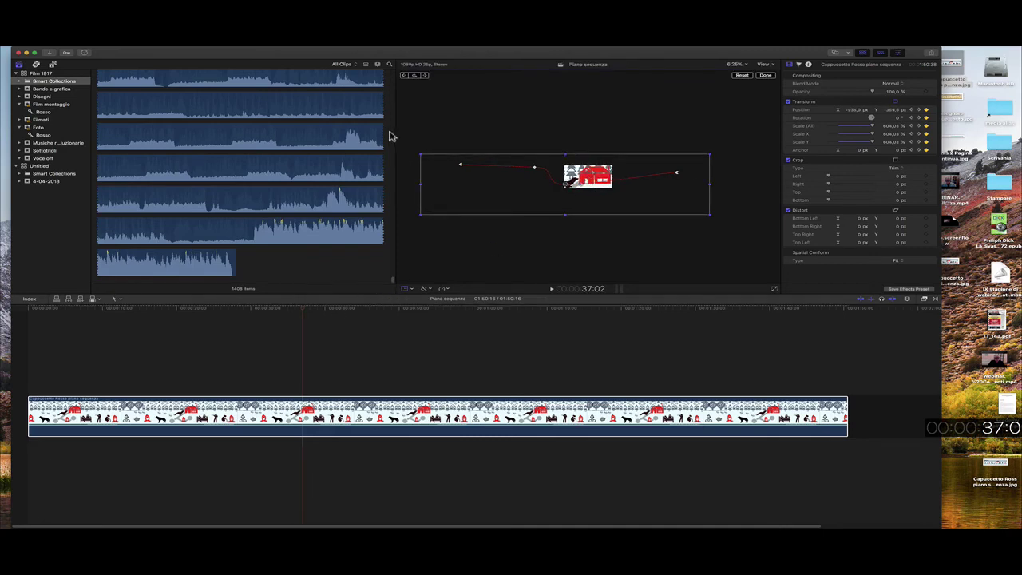
{"action": "left_click_drag", "start_coordinate": [426, 160], "coordinate": [432, 164]}
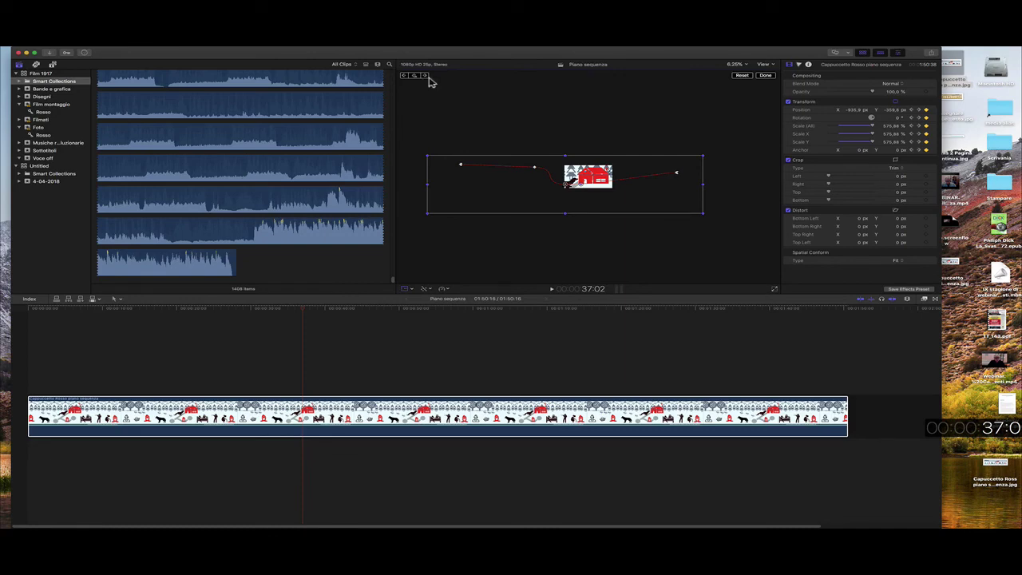
- Enlarge and reposition the image at the 1:09:07 keyframe, and preview the animated move around 27:00
{"action": "left_click", "coordinate": [425, 75]}
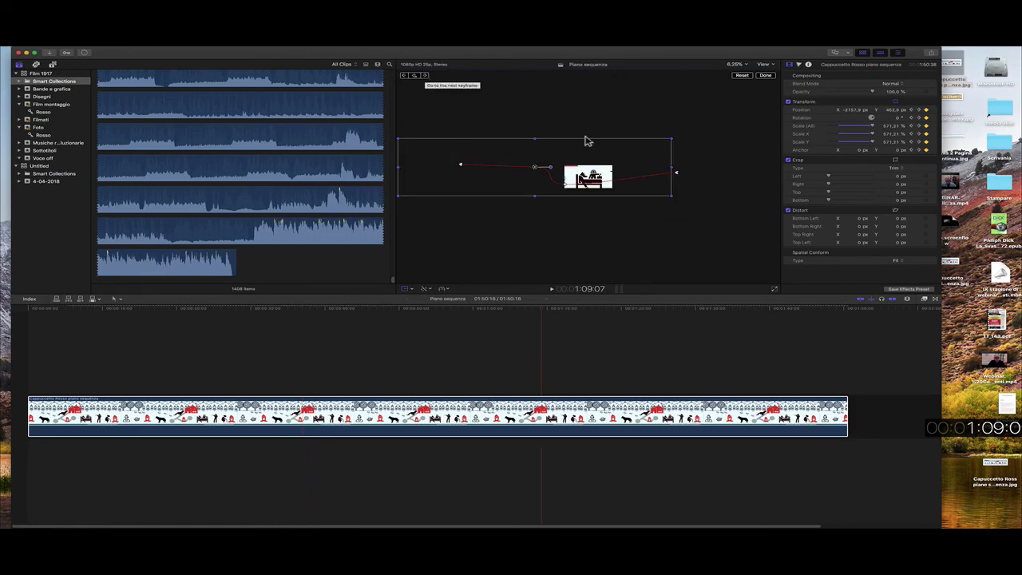
{"action": "left_click_drag", "start_coordinate": [677, 145], "coordinate": [707, 145]}
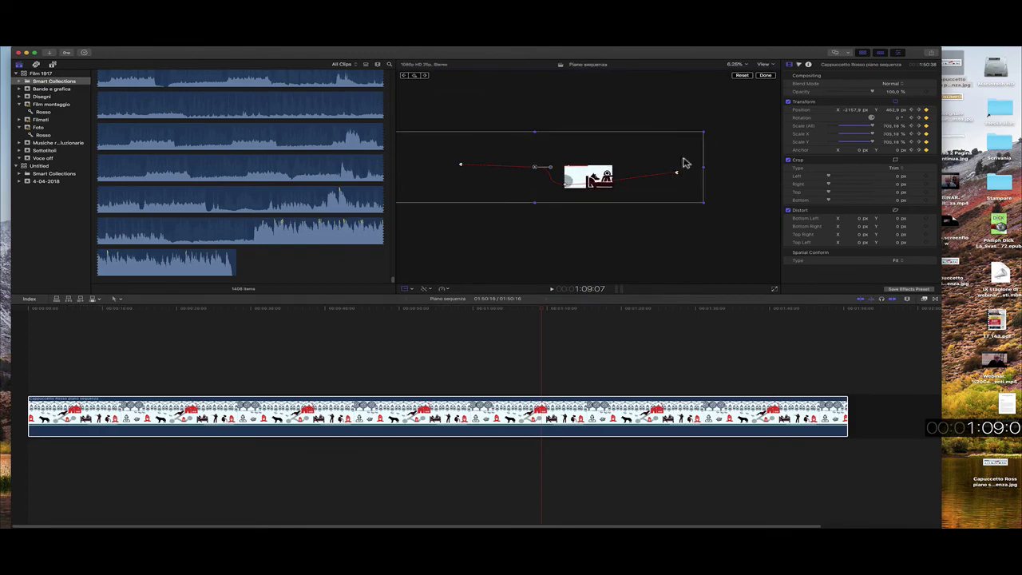
{"action": "left_click_drag", "start_coordinate": [636, 197], "coordinate": [626, 192]}
{"action": "left_click_drag", "start_coordinate": [691, 198], "coordinate": [698, 200]}
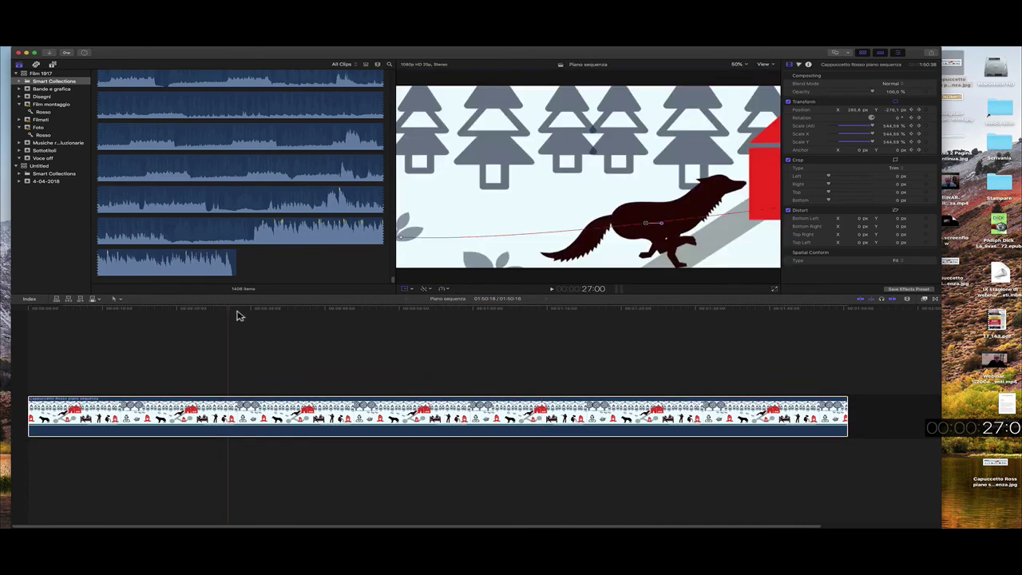
{"action": "left_click_drag", "start_coordinate": [237, 315], "coordinate": [229, 359]}
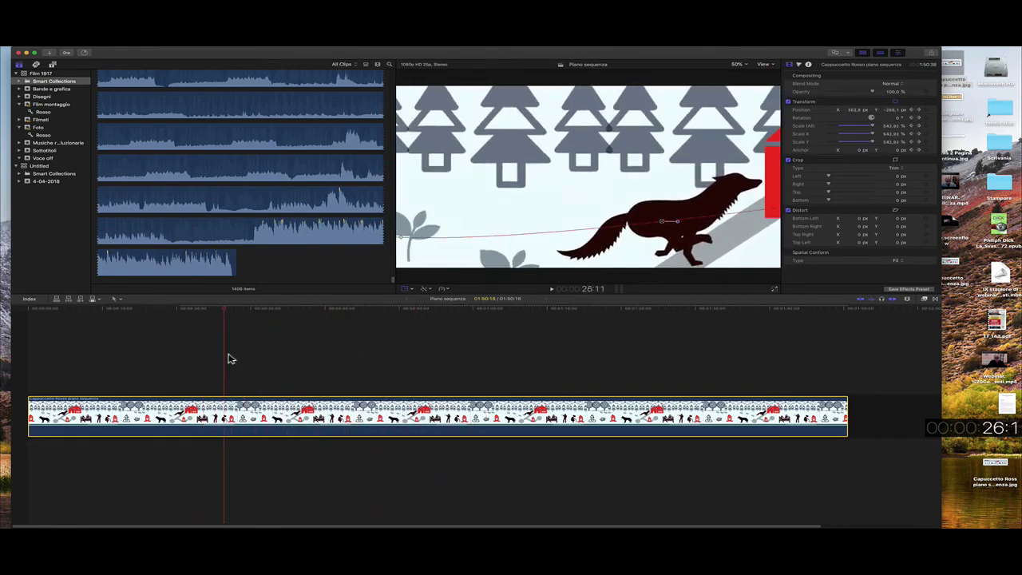
{"action": "left_click", "coordinate": [743, 49]}
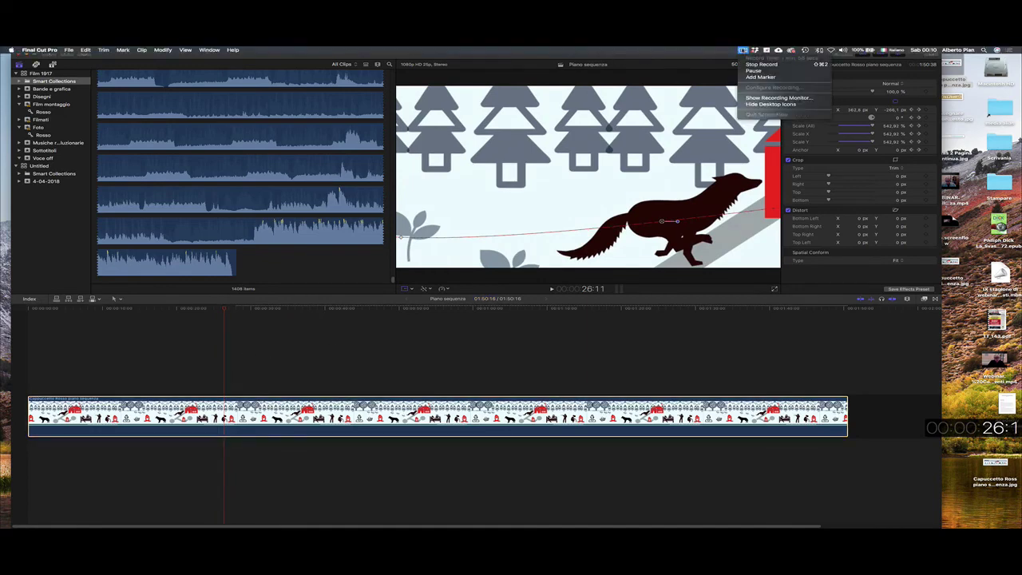
{"action": "left_click", "coordinate": [762, 63]}
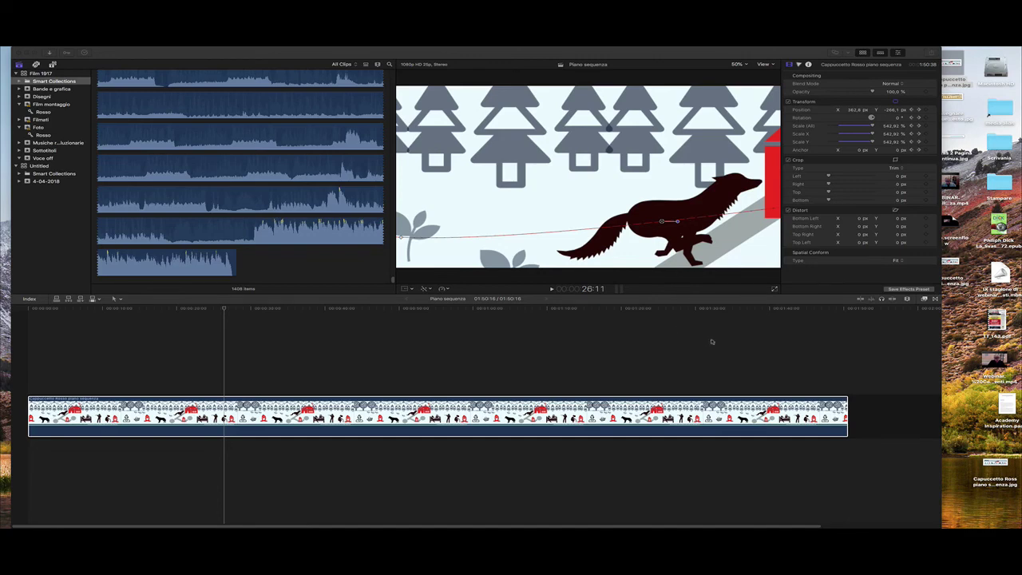
{"action": "left_click_drag", "start_coordinate": [536, 56], "coordinate": [551, 60]}
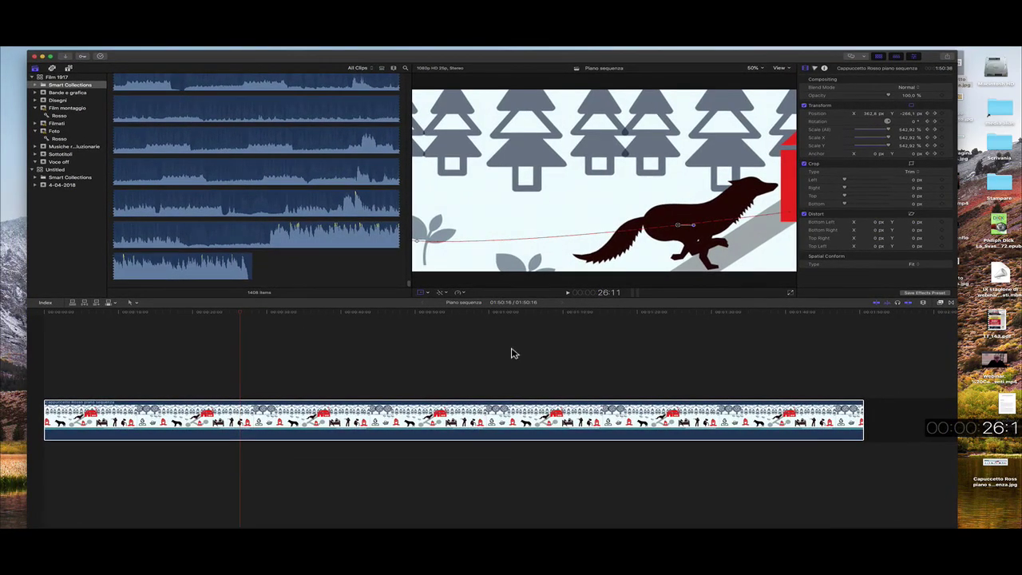
- Switch to the browser's Epidemic Sound page, restore its original untranslated text and enlarge the window
{"action": "key", "text": "super+h"}
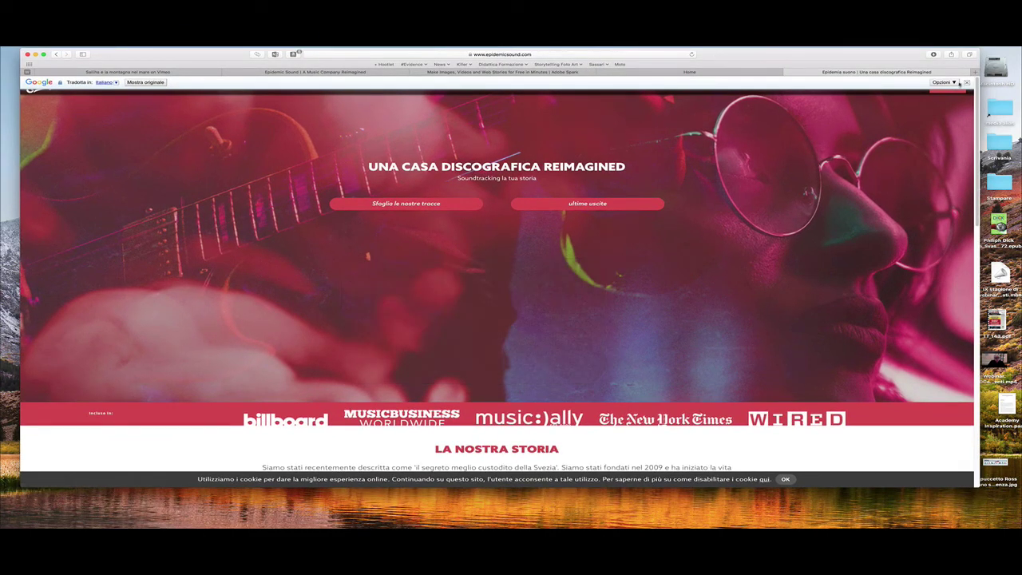
{"action": "left_click", "coordinate": [967, 82]}
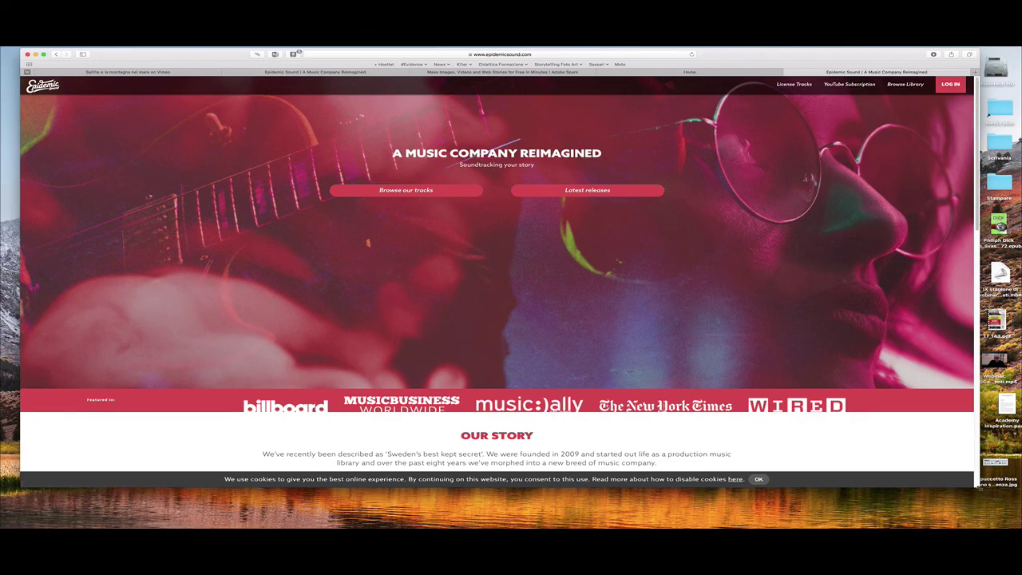
{"action": "left_click_drag", "start_coordinate": [978, 486], "coordinate": [1012, 516]}
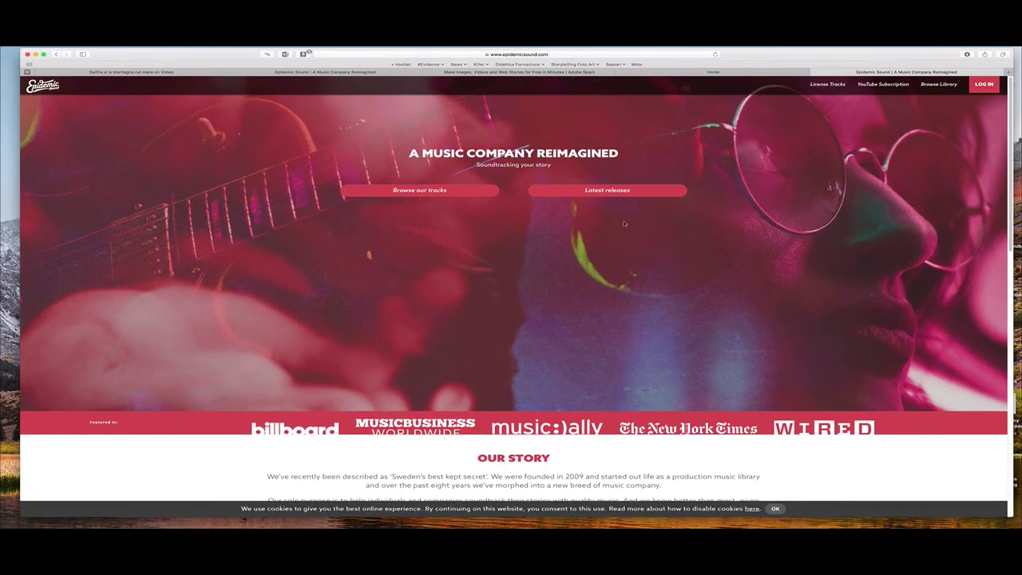
{"action": "left_click_drag", "start_coordinate": [762, 53], "coordinate": [758, 55]}
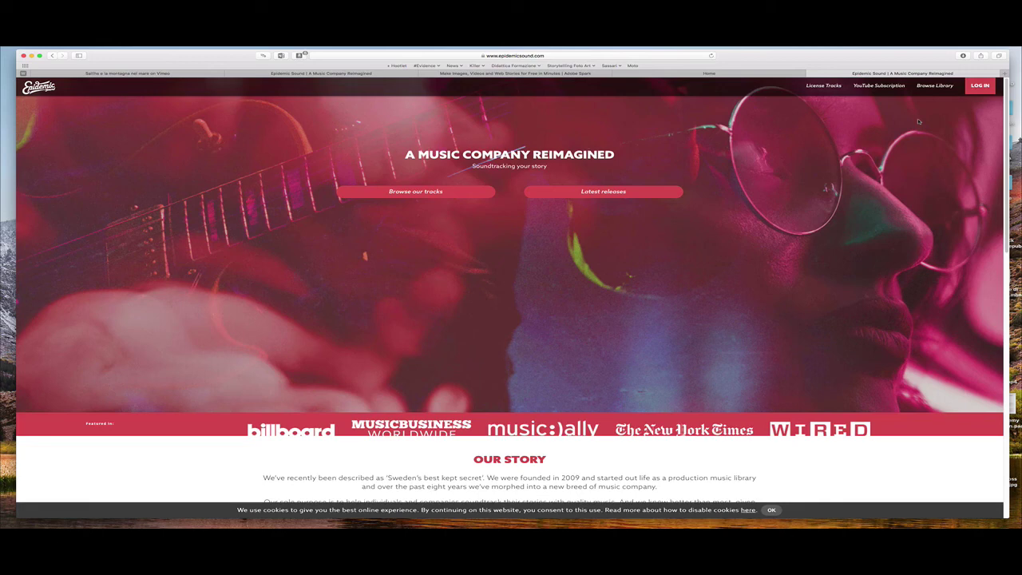
- Open the Epidemic Sound player, search its music for "romantic" and play the track Romantic Moment 04
{"action": "left_click", "coordinate": [981, 89]}
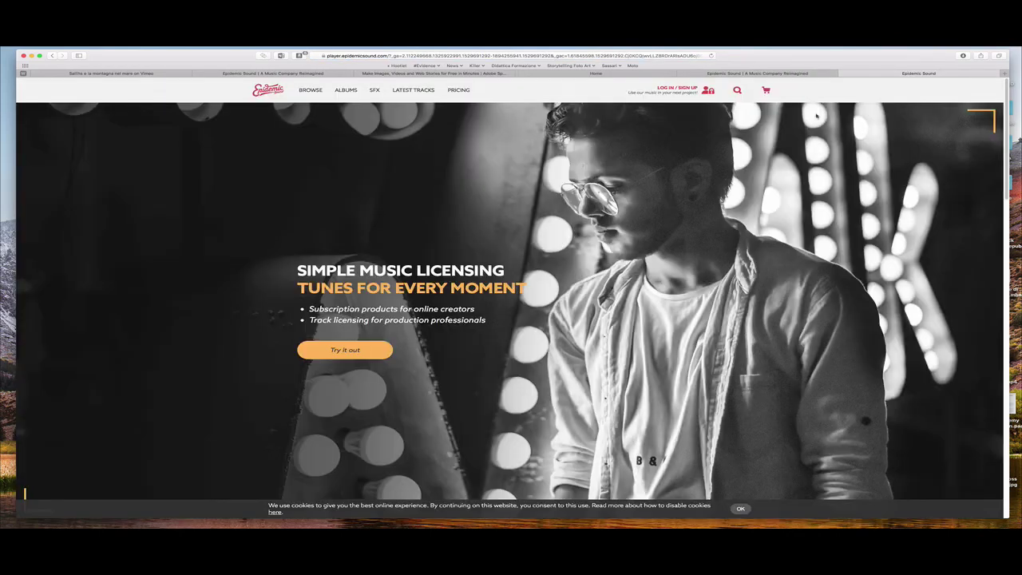
{"action": "left_click", "coordinate": [737, 90]}
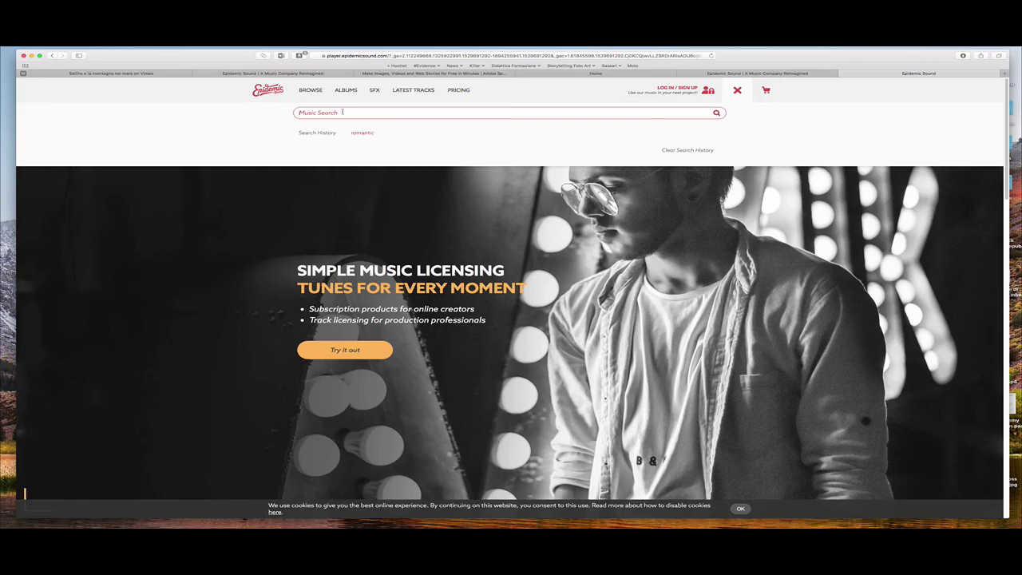
{"action": "type", "text": "romantic"}
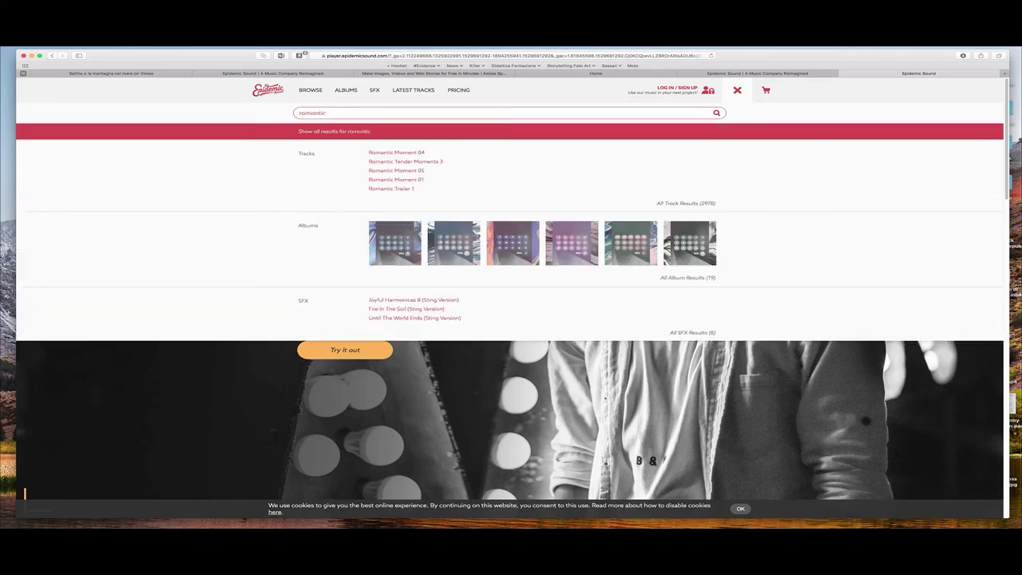
{"action": "left_click", "coordinate": [375, 152]}
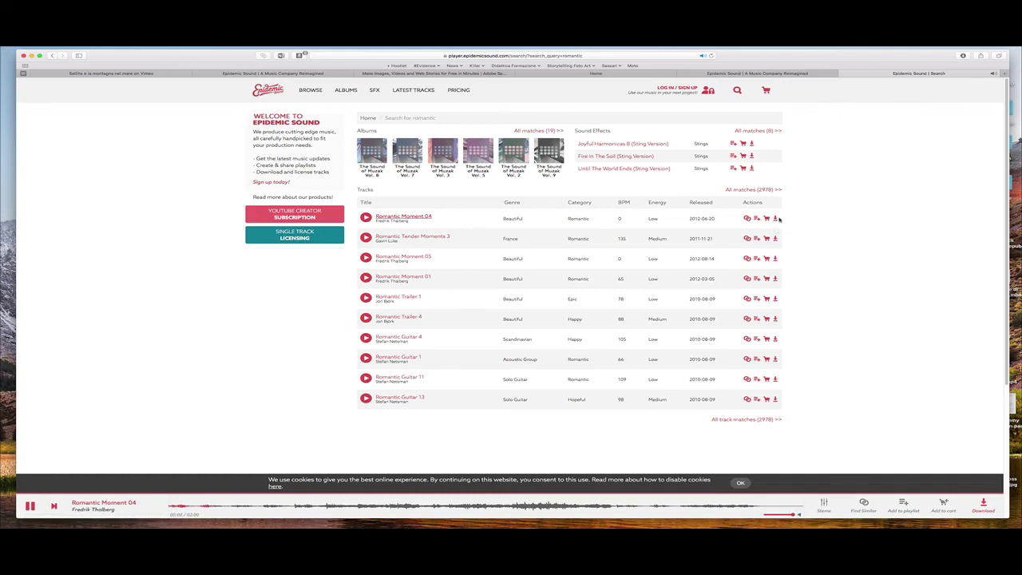
- Close the Epidemic Sound player tab and switch from the browser to the open Sallihs e-book
{"action": "left_click", "coordinate": [277, 92]}
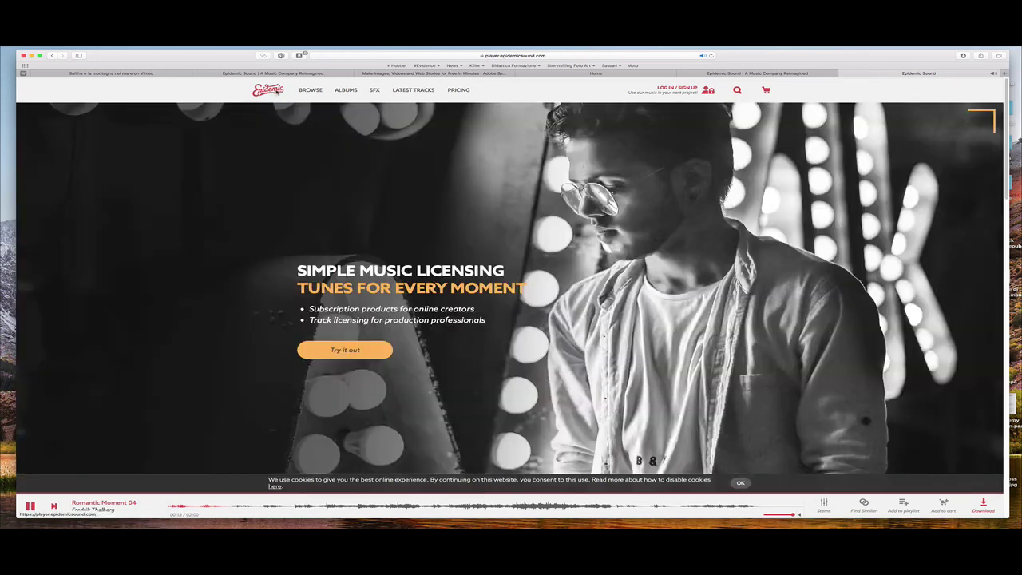
{"action": "left_click", "coordinate": [842, 75]}
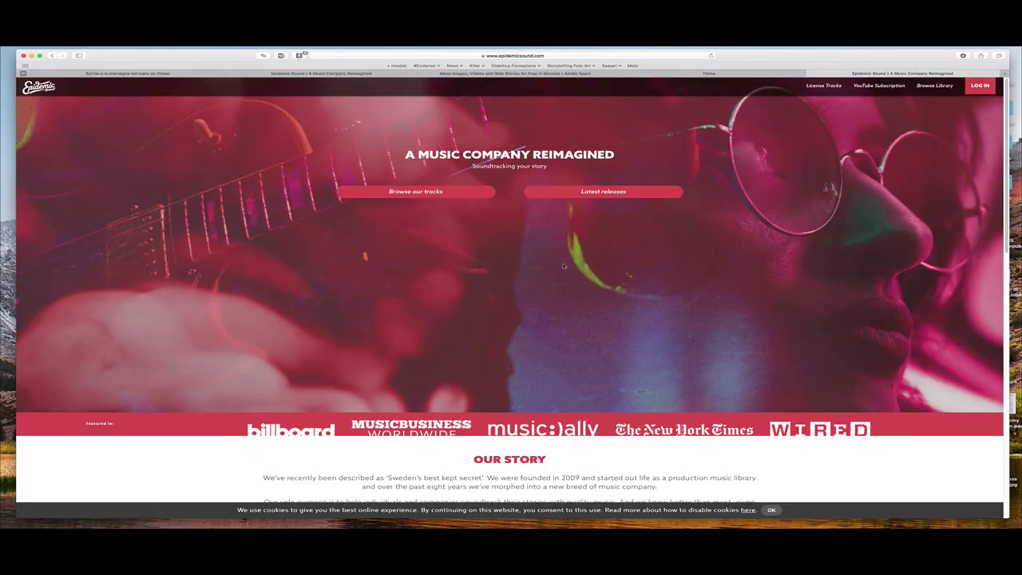
{"action": "key", "text": "super+h"}
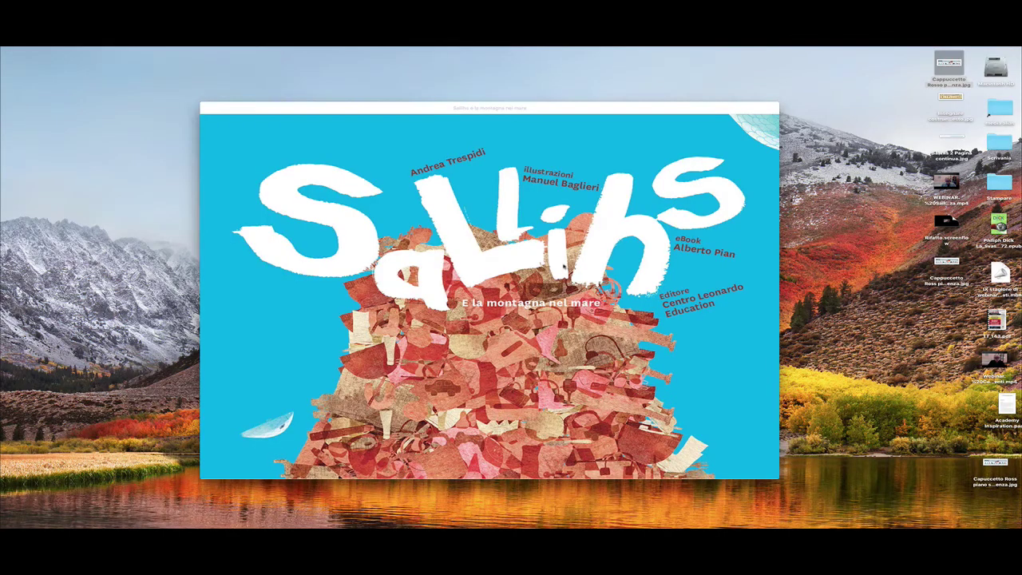
- Enlarge the Sallihs e-book window and position it to show the whole cover
{"action": "left_click_drag", "start_coordinate": [370, 109], "coordinate": [275, 67]}
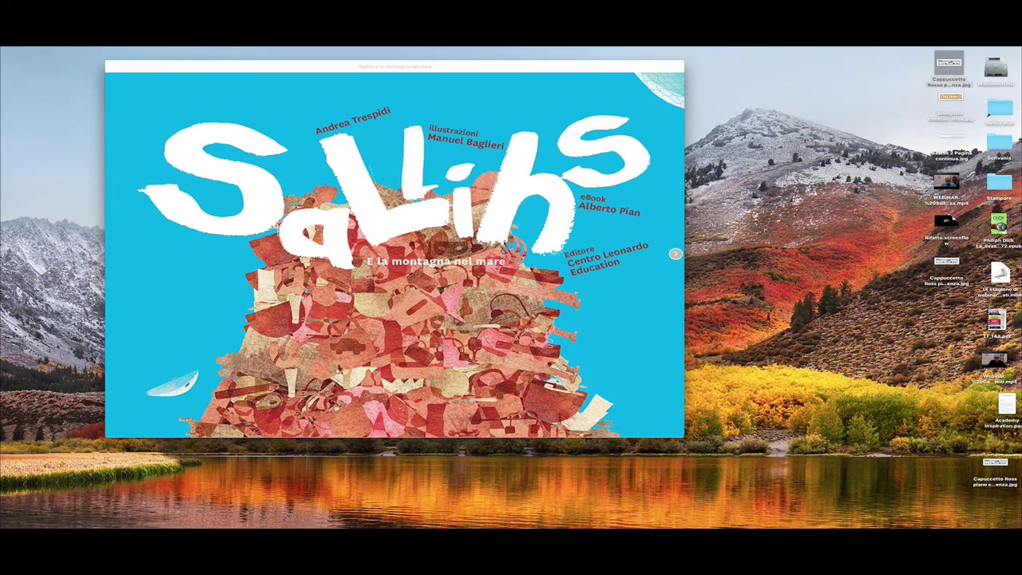
{"action": "left_click_drag", "start_coordinate": [686, 438], "coordinate": [822, 529]}
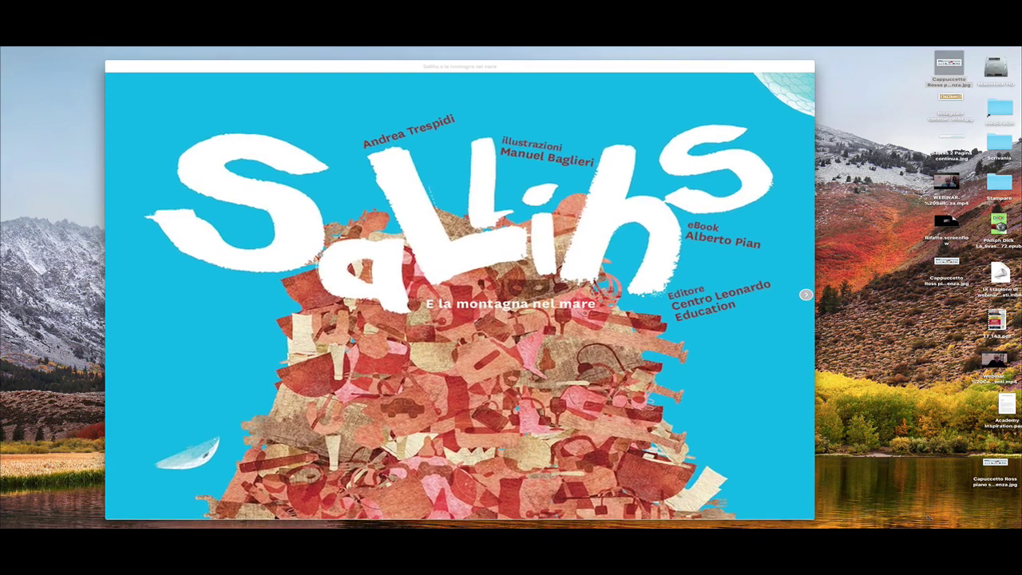
{"action": "left_click_drag", "start_coordinate": [341, 67], "coordinate": [364, 59]}
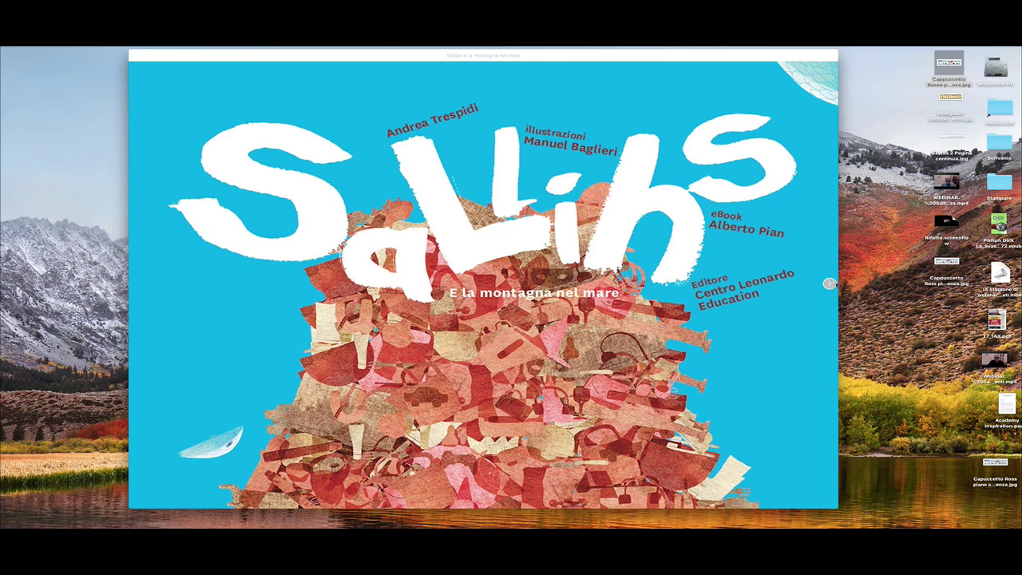
- Page through the e-book from the cover to the page with two blue fish and try out its movable illustrations
{"action": "left_click", "coordinate": [830, 284]}
{"action": "left_click", "coordinate": [830, 284]}
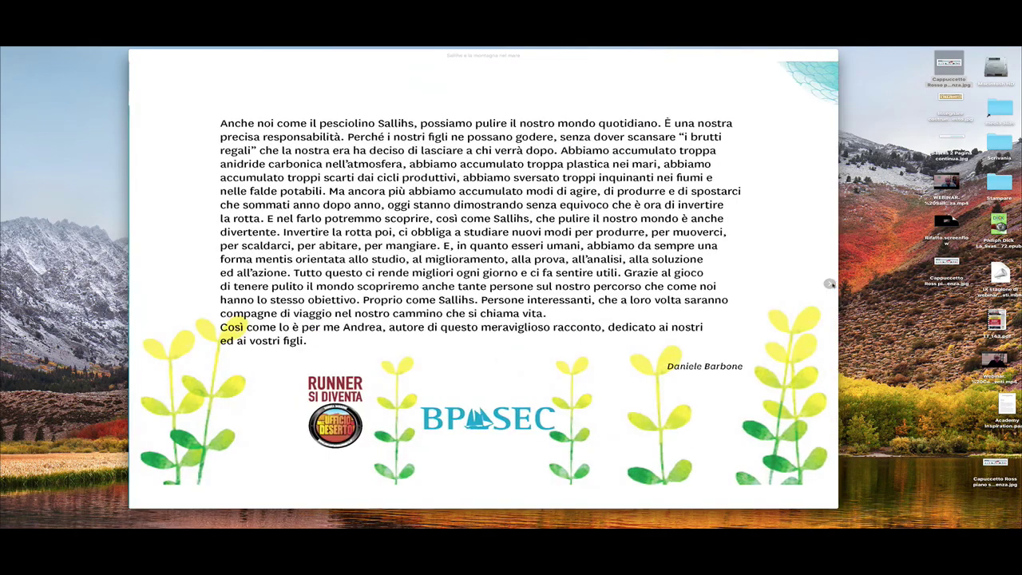
{"action": "left_click", "coordinate": [831, 283]}
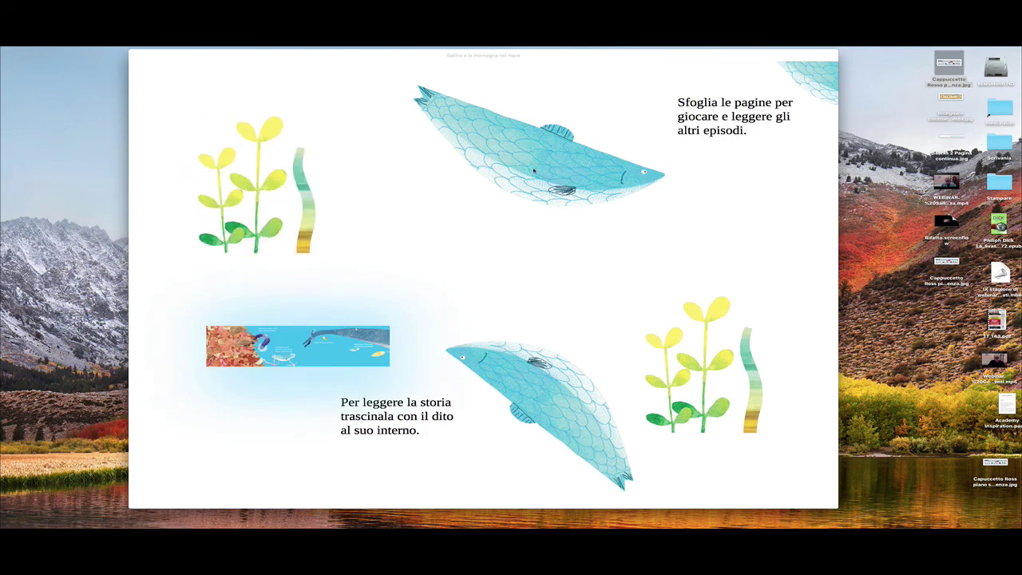
{"action": "left_click", "coordinate": [534, 170]}
{"action": "left_click", "coordinate": [705, 360]}
- On the page after the picture cards, place the bucket on the blue creature's head and move the plant and seaweed to their matches
{"action": "scroll", "coordinate": [748, 296], "scroll_direction": "right", "scroll_amount": 3}
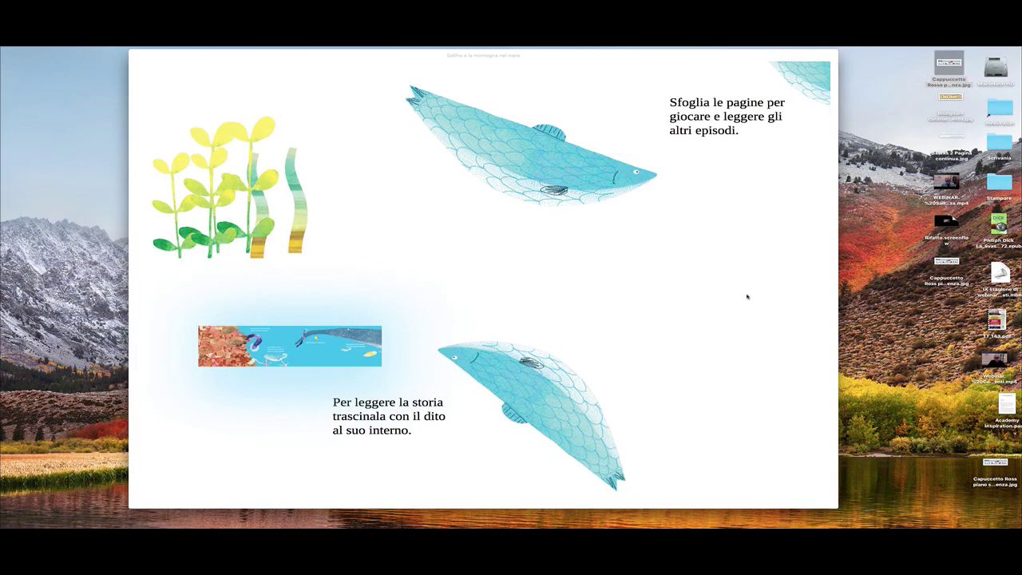
{"action": "scroll", "coordinate": [730, 296], "scroll_direction": "right", "scroll_amount": 3}
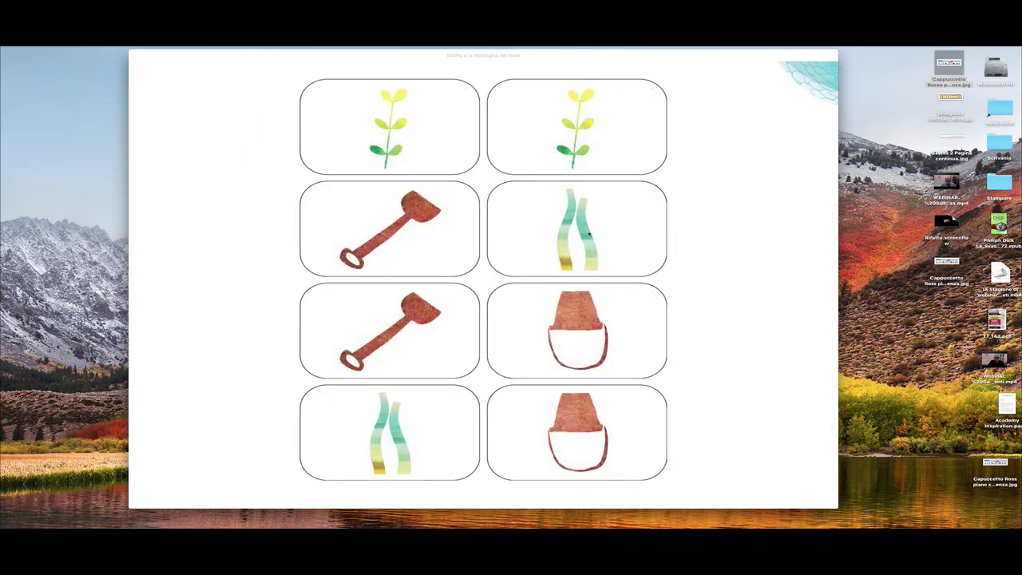
{"action": "scroll", "coordinate": [677, 258], "scroll_direction": "right", "scroll_amount": 5}
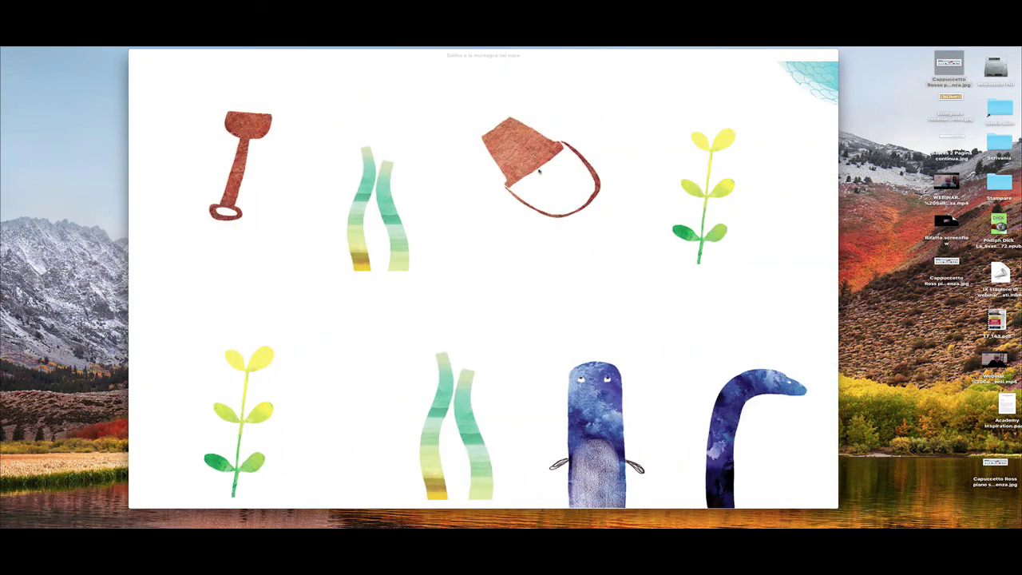
{"action": "left_click_drag", "start_coordinate": [547, 200], "coordinate": [627, 345]}
{"action": "left_click_drag", "start_coordinate": [702, 190], "coordinate": [724, 382]}
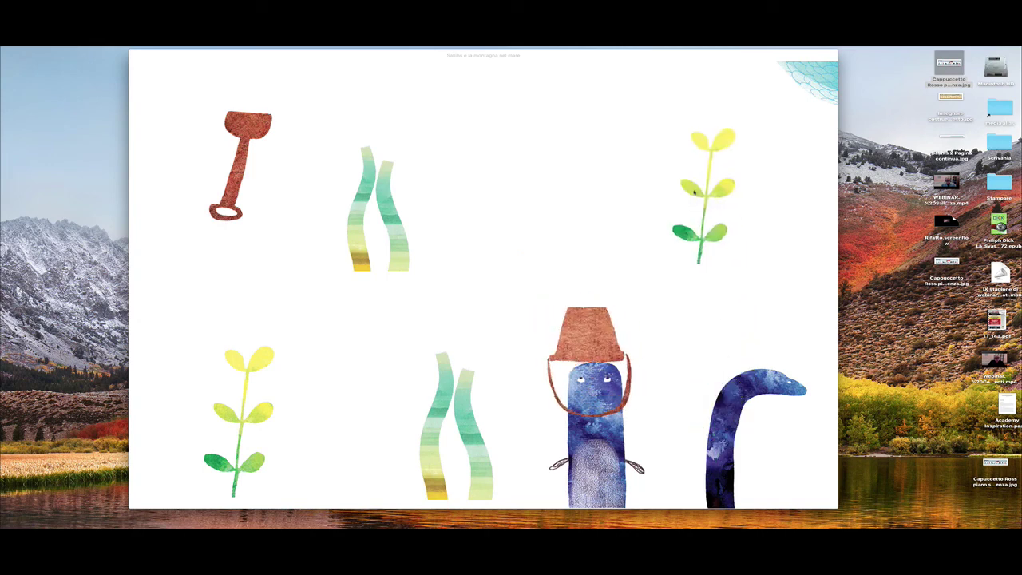
{"action": "left_click_drag", "start_coordinate": [694, 192], "coordinate": [219, 406]}
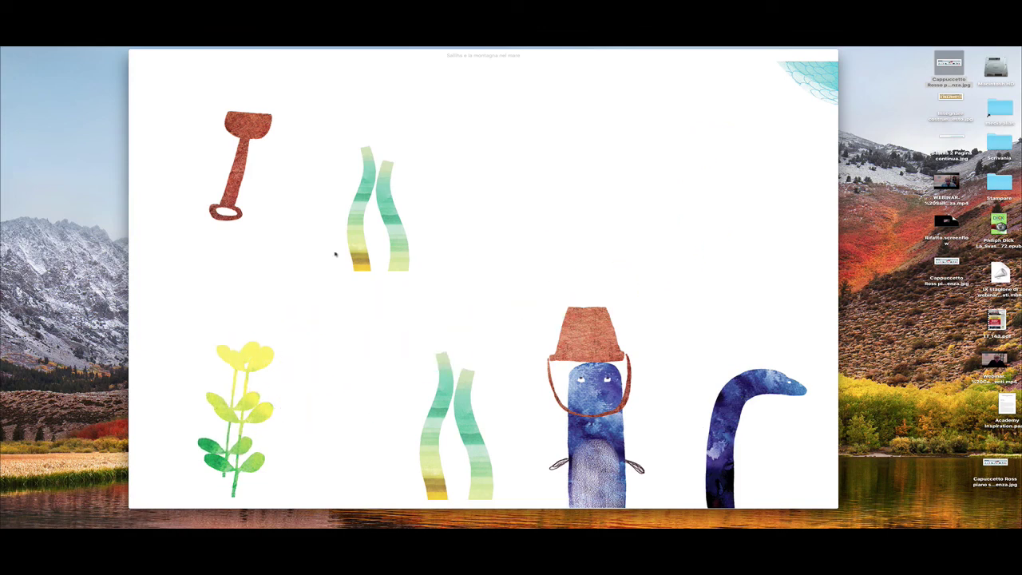
{"action": "left_click_drag", "start_coordinate": [358, 233], "coordinate": [412, 412]}
- Leaf back to the picture cards and forward through the e-book to examine its illustrated underwater story pages
{"action": "scroll", "coordinate": [541, 237], "scroll_direction": "left", "scroll_amount": 3}
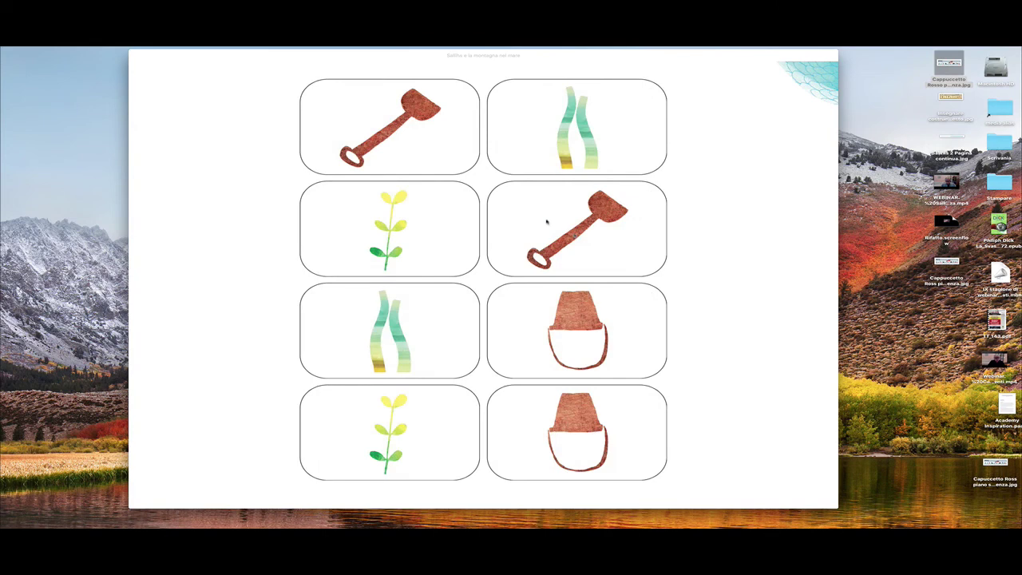
{"action": "left_click", "coordinate": [547, 223]}
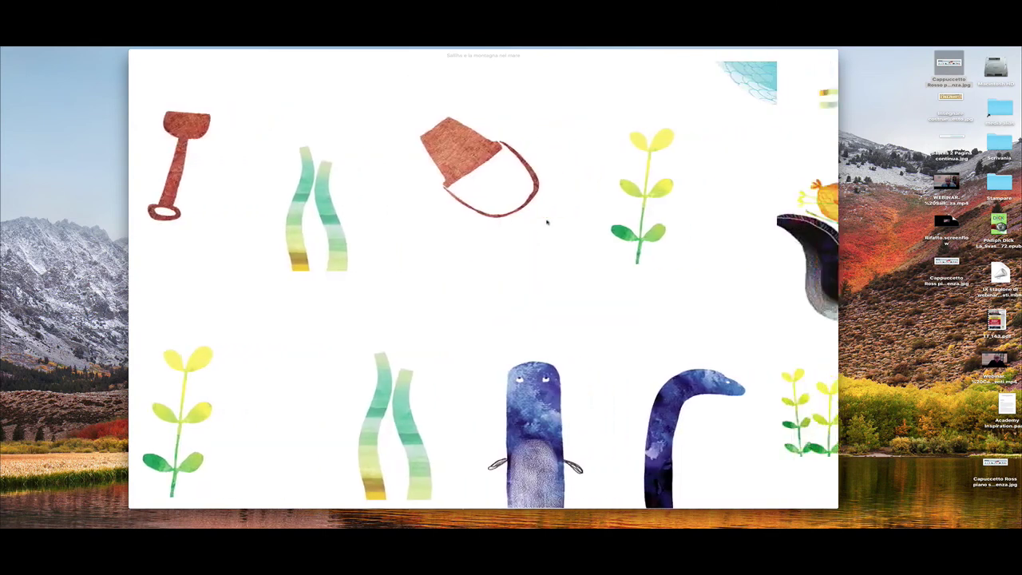
{"action": "left_click", "coordinate": [547, 221]}
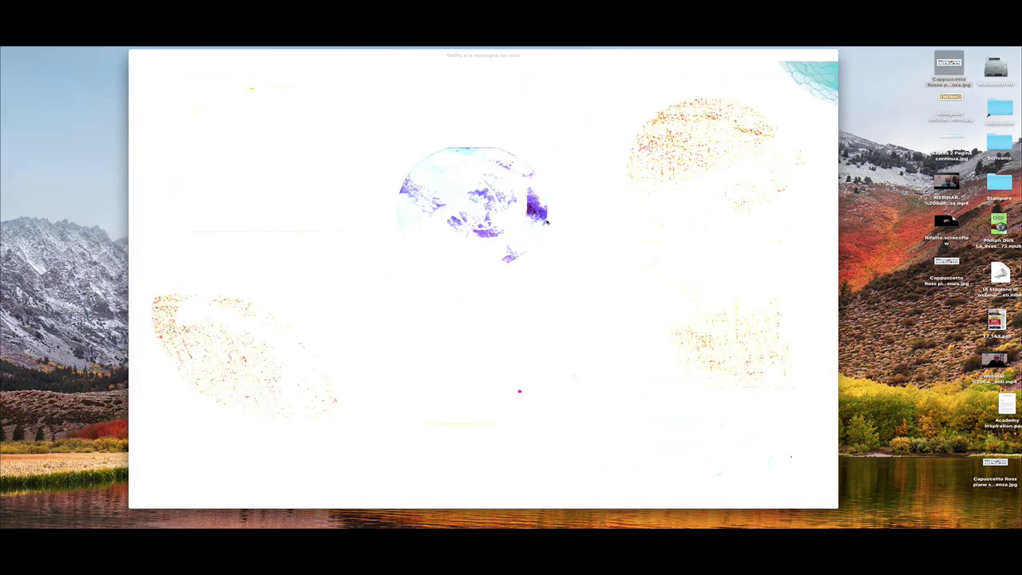
{"action": "left_click_drag", "start_coordinate": [543, 221], "coordinate": [488, 206]}
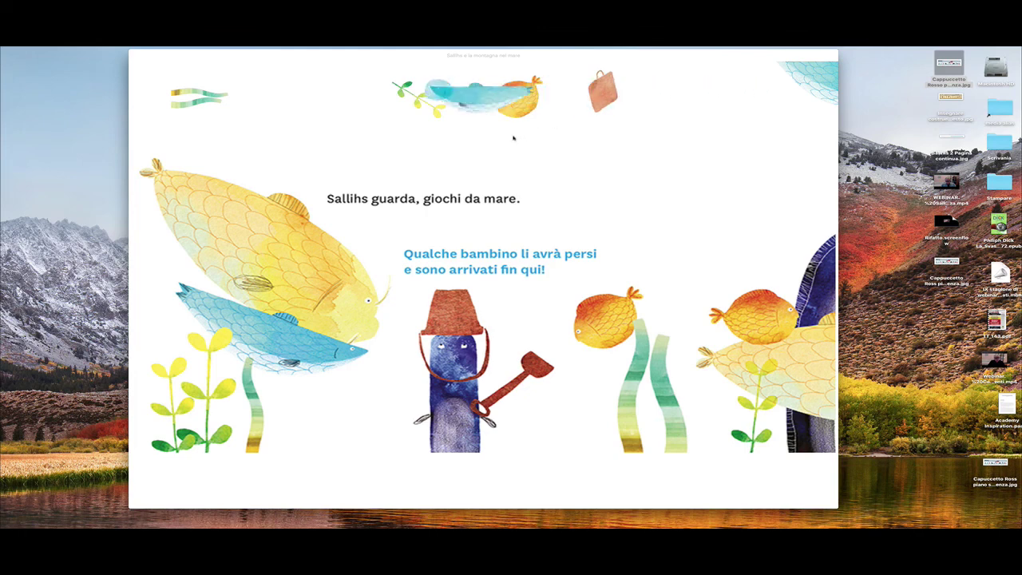
- Pan the fish illustration, move and shrink the Sallihs e-book window, and close it
{"action": "left_click_drag", "start_coordinate": [481, 286], "coordinate": [411, 285]}
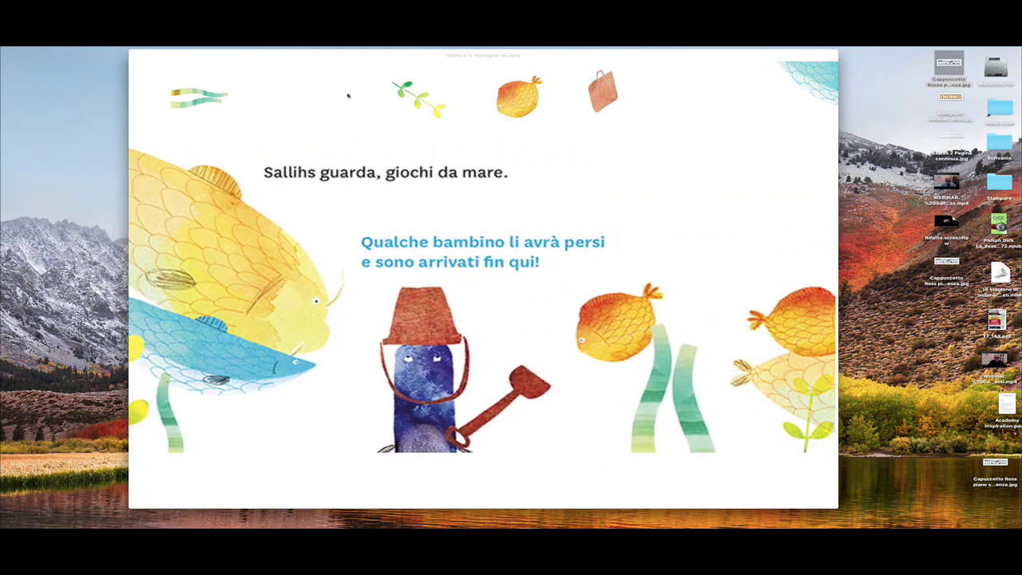
{"action": "left_click_drag", "start_coordinate": [359, 59], "coordinate": [354, 64]}
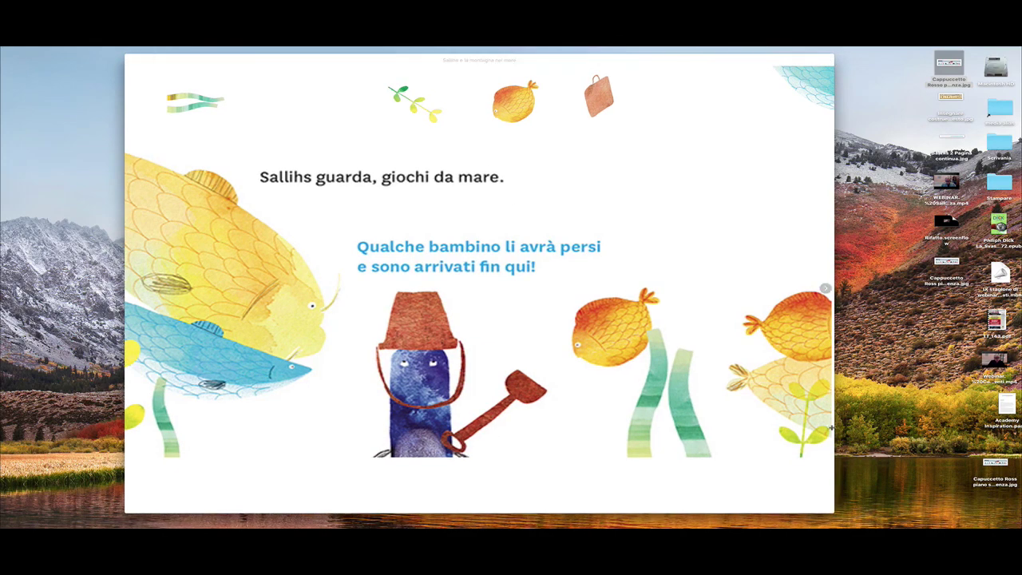
{"action": "left_click_drag", "start_coordinate": [829, 508], "coordinate": [603, 367]}
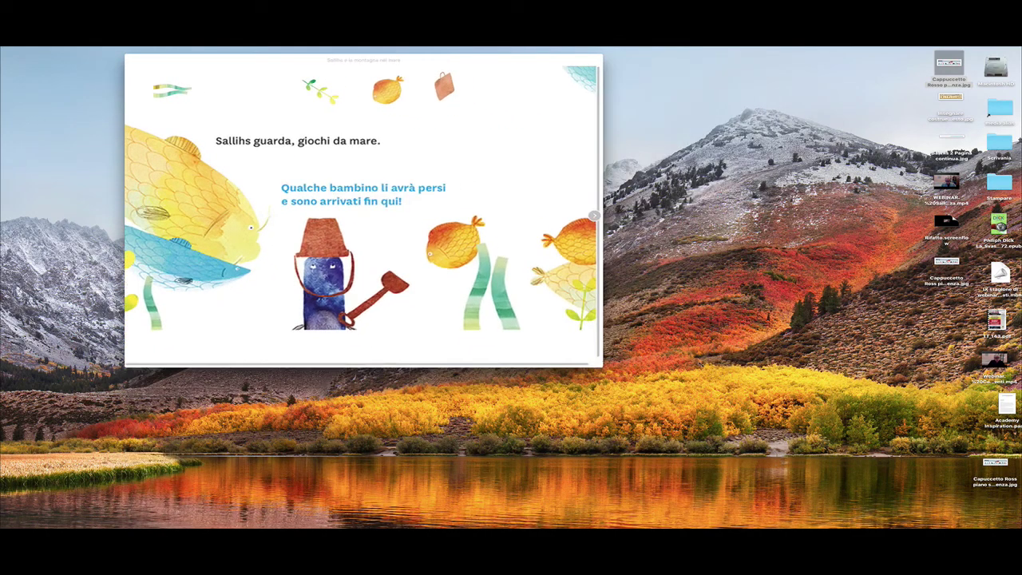
{"action": "key", "text": "super+w"}
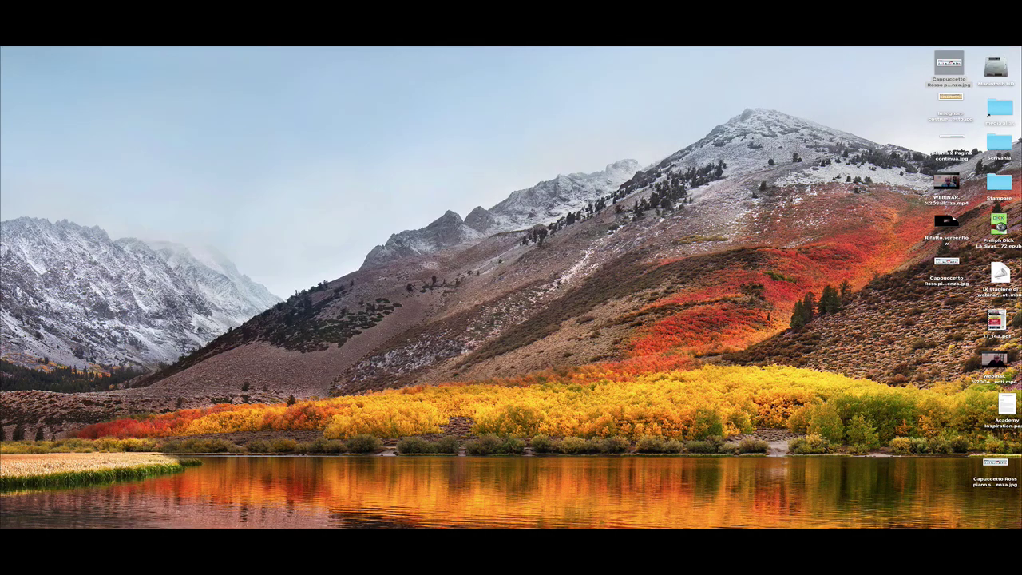
- Switch to PubCoder and enlarge the Sallihs eBook project window to fill the screen
{"action": "key", "text": "super+Tab"}
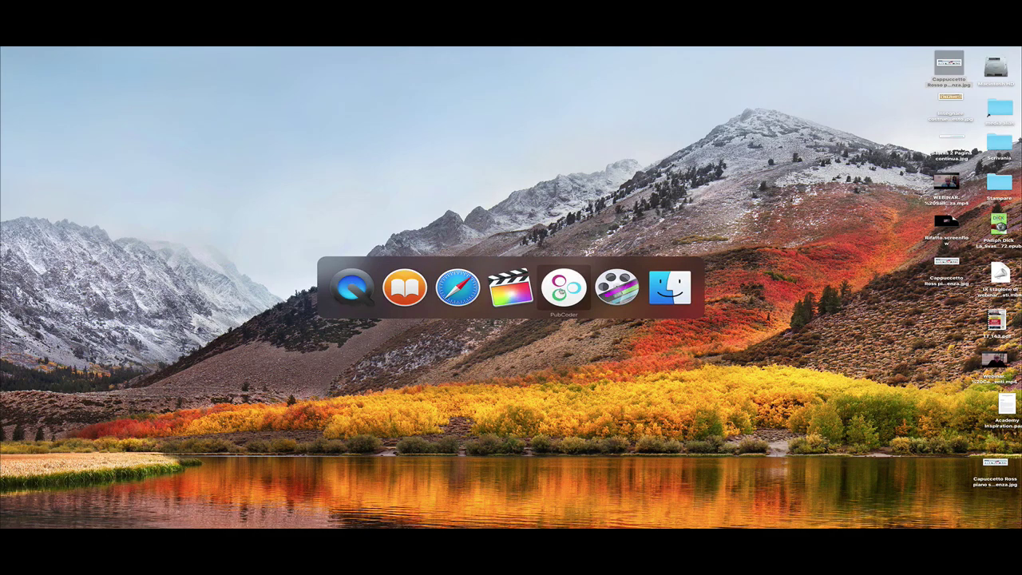
{"action": "left_click", "coordinate": [562, 292]}
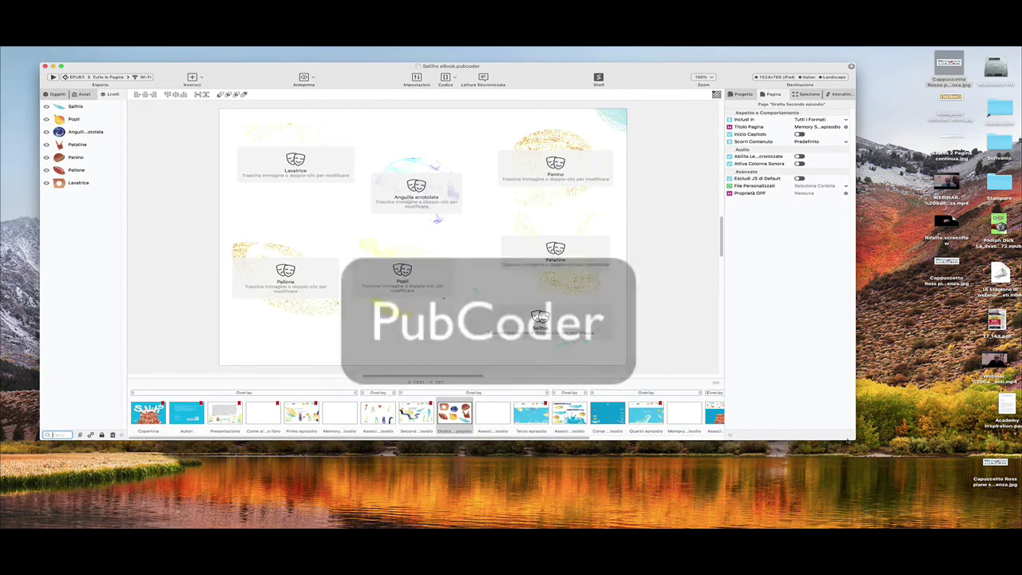
{"action": "left_click_drag", "start_coordinate": [854, 438], "coordinate": [1013, 518]}
{"action": "left_click_drag", "start_coordinate": [257, 79], "coordinate": [229, 66]}
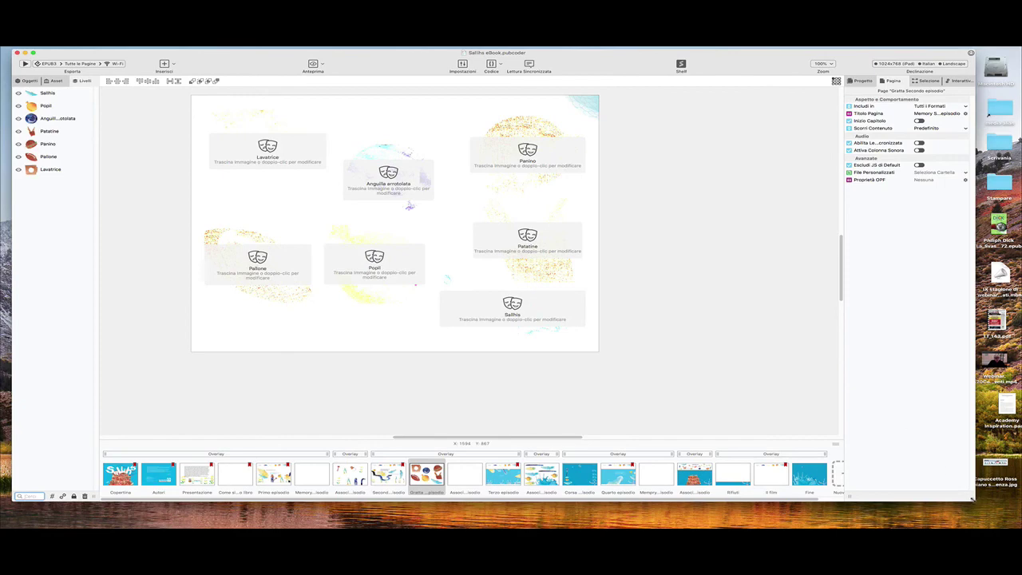
{"action": "left_click_drag", "start_coordinate": [975, 501], "coordinate": [1016, 519]}
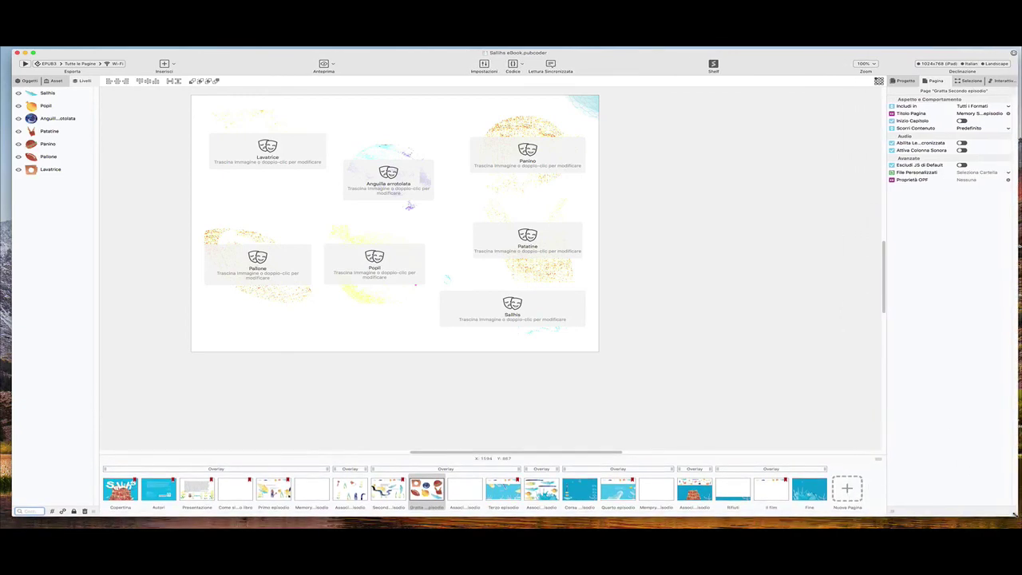
- Look through the project's pages from the cover through the first episode, memory game and matching page to the second episode's scratch page
{"action": "left_click", "coordinate": [134, 489]}
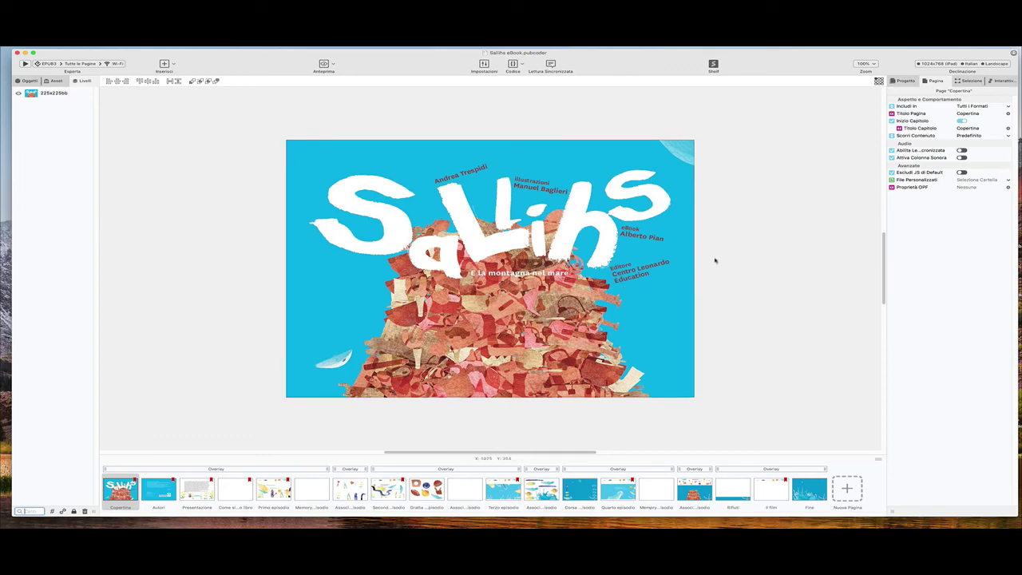
{"action": "scroll", "coordinate": [714, 262], "scroll_direction": "left", "scroll_amount": 1}
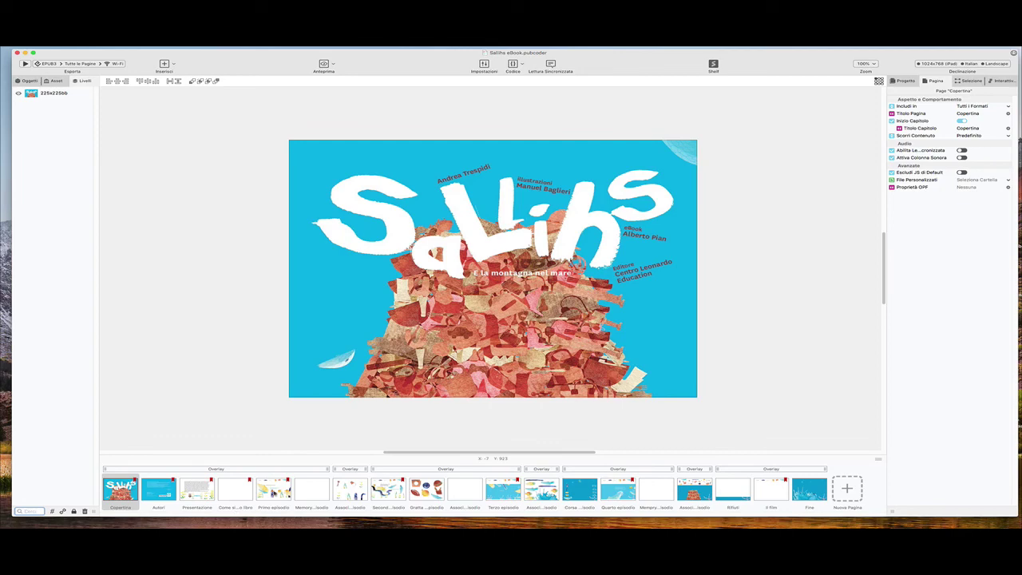
{"action": "left_click", "coordinate": [273, 488]}
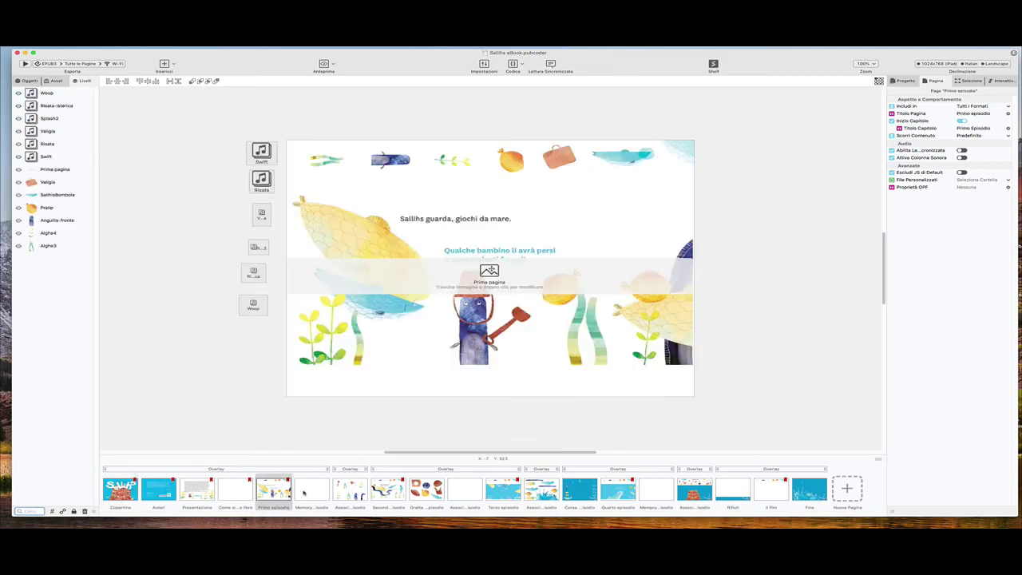
{"action": "left_click", "coordinate": [304, 492]}
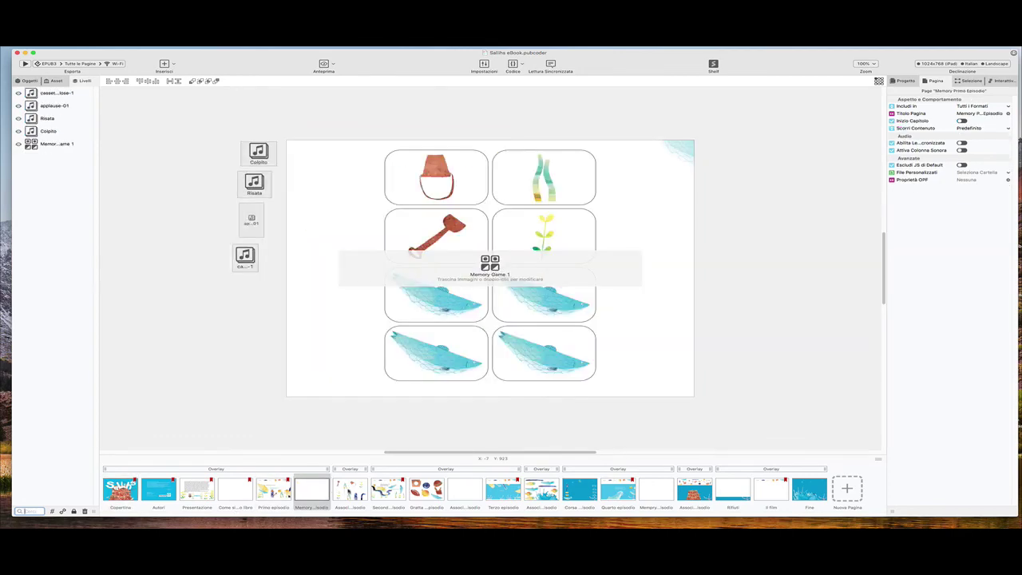
{"action": "left_click", "coordinate": [349, 488]}
{"action": "left_click", "coordinate": [388, 490]}
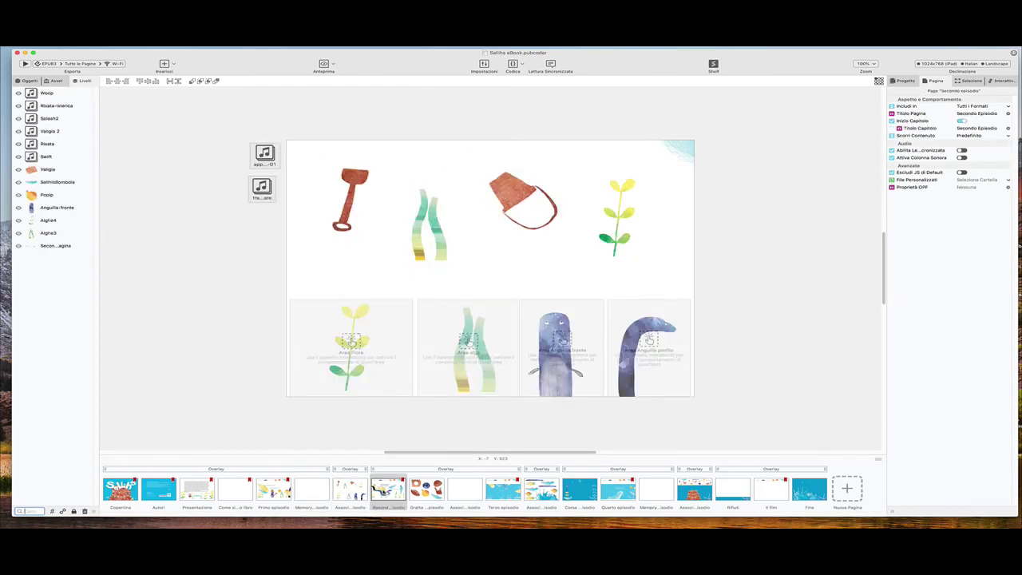
{"action": "left_click", "coordinate": [427, 489]}
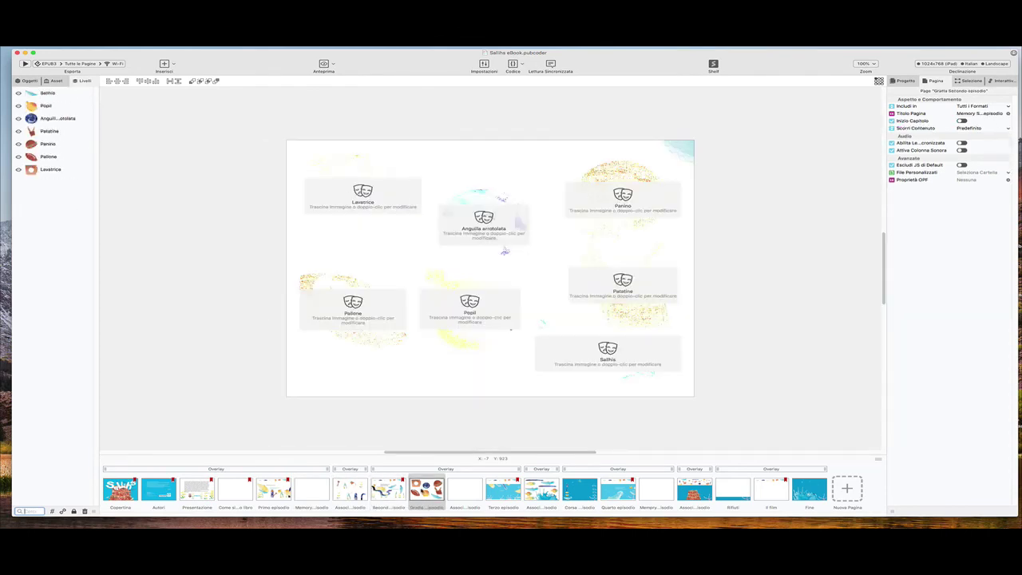
- Inspect the wide image on the Primo episodio page and preview the page, panning along the illustration before closing the preview
{"action": "left_click", "coordinate": [273, 489]}
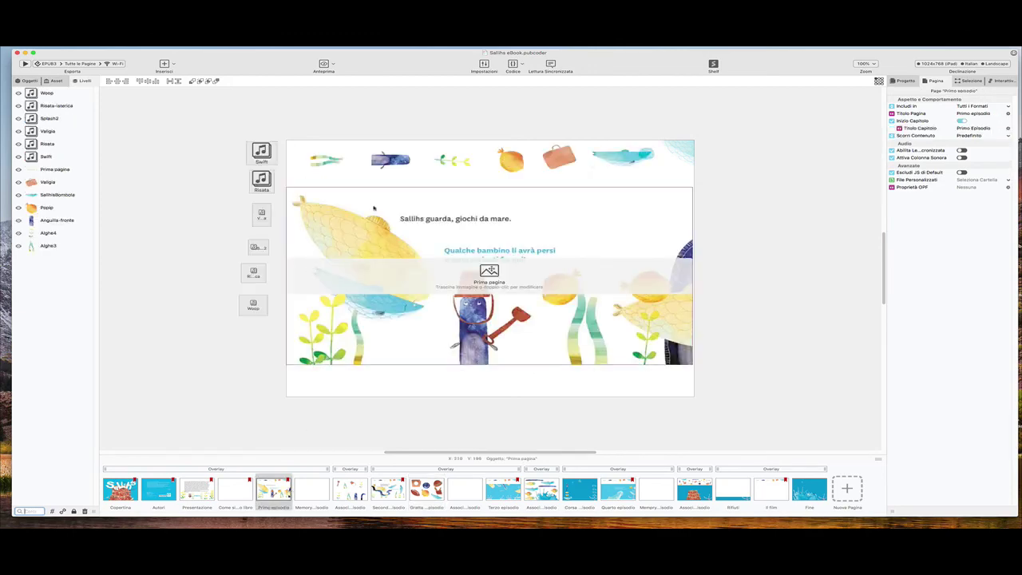
{"action": "left_click", "coordinate": [373, 208]}
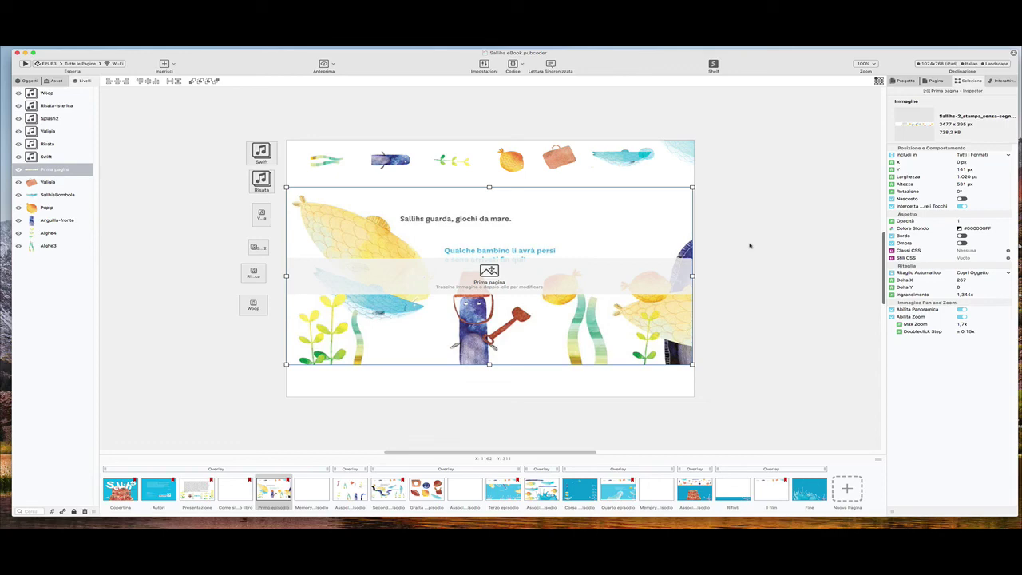
{"action": "left_click", "coordinate": [324, 63]}
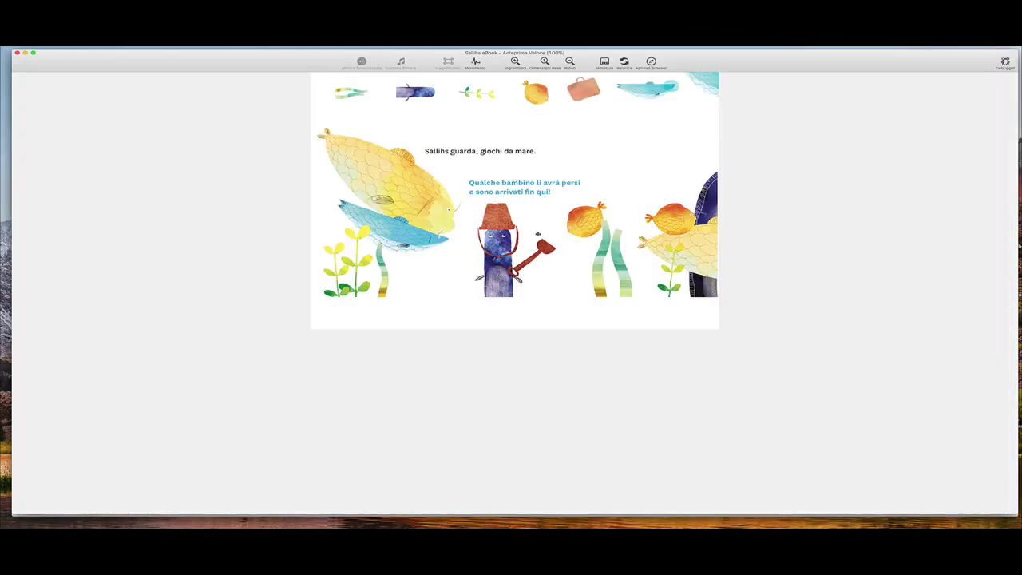
{"action": "left_click_drag", "start_coordinate": [570, 235], "coordinate": [397, 233]}
{"action": "scroll", "coordinate": [559, 235], "scroll_direction": "right", "scroll_amount": 5}
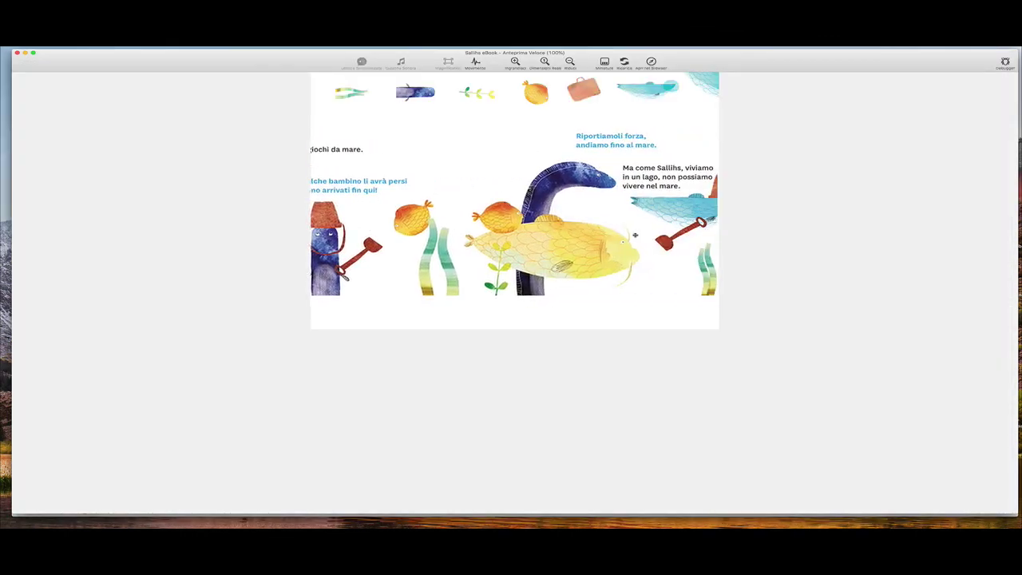
{"action": "left_click_drag", "start_coordinate": [651, 231], "coordinate": [494, 231]}
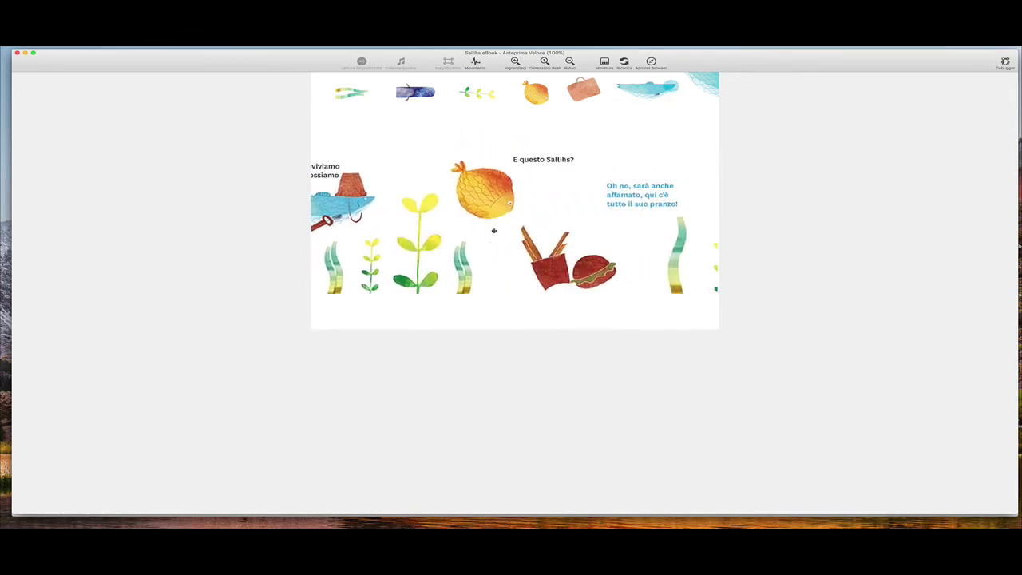
{"action": "left_click", "coordinate": [17, 53]}
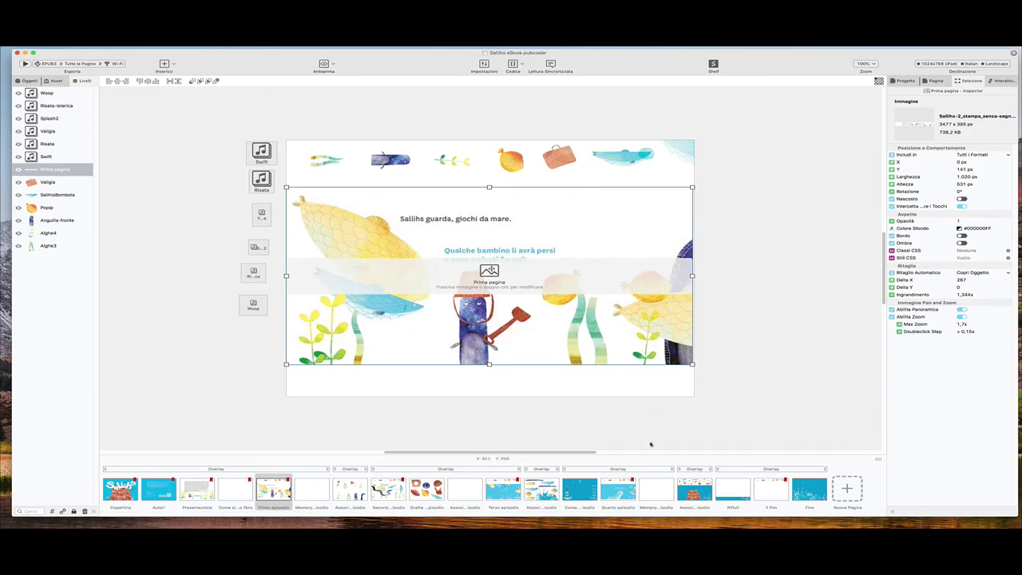
- Open the Associa Quarto Episodio page and select the T-shirt image to inspect its properties
{"action": "left_click", "coordinate": [693, 488]}
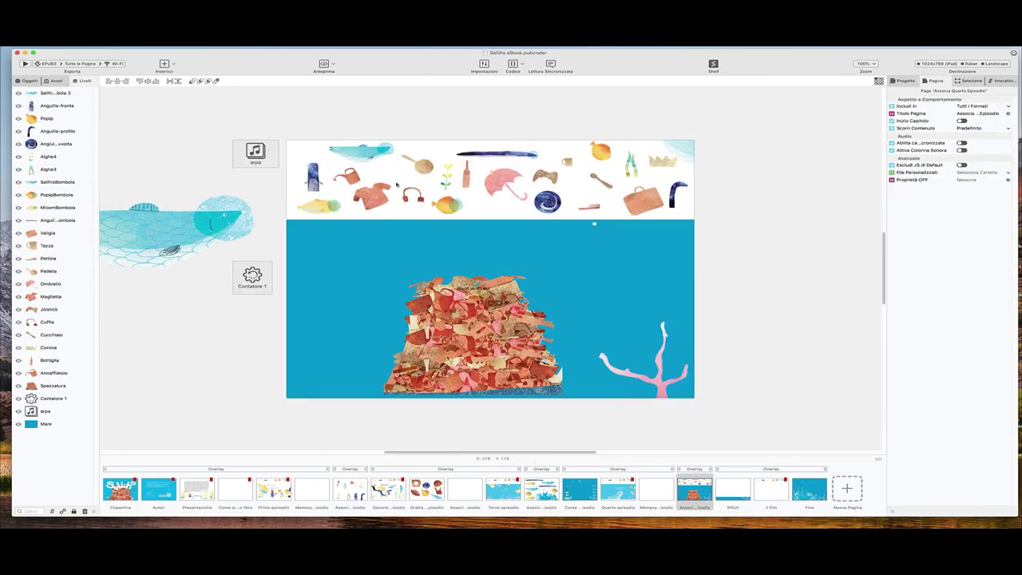
{"action": "left_click", "coordinate": [379, 183]}
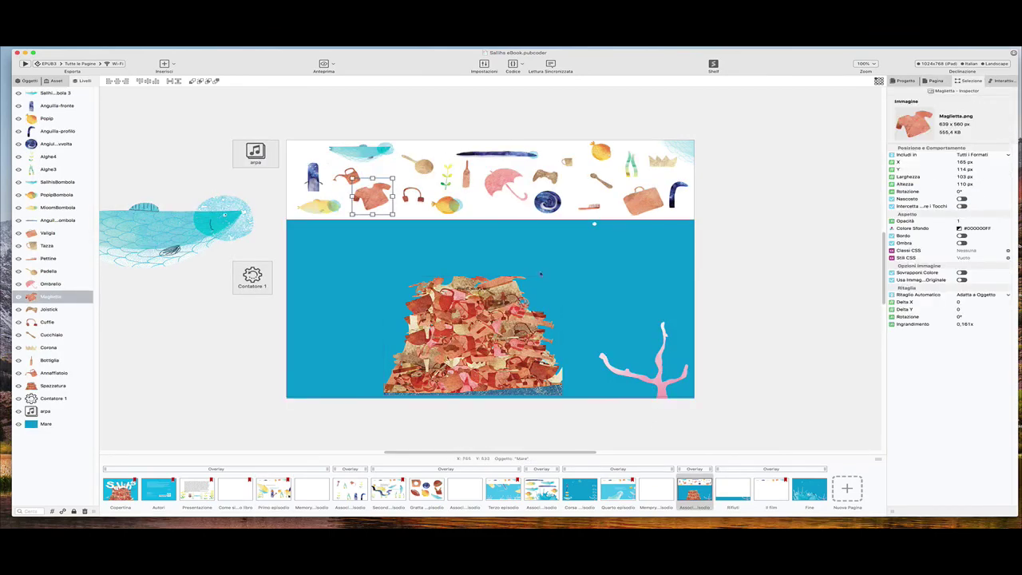
- Set the EPUB3 export destination to EPUB File and reopen the list of destinations
{"action": "left_click", "coordinate": [115, 64]}
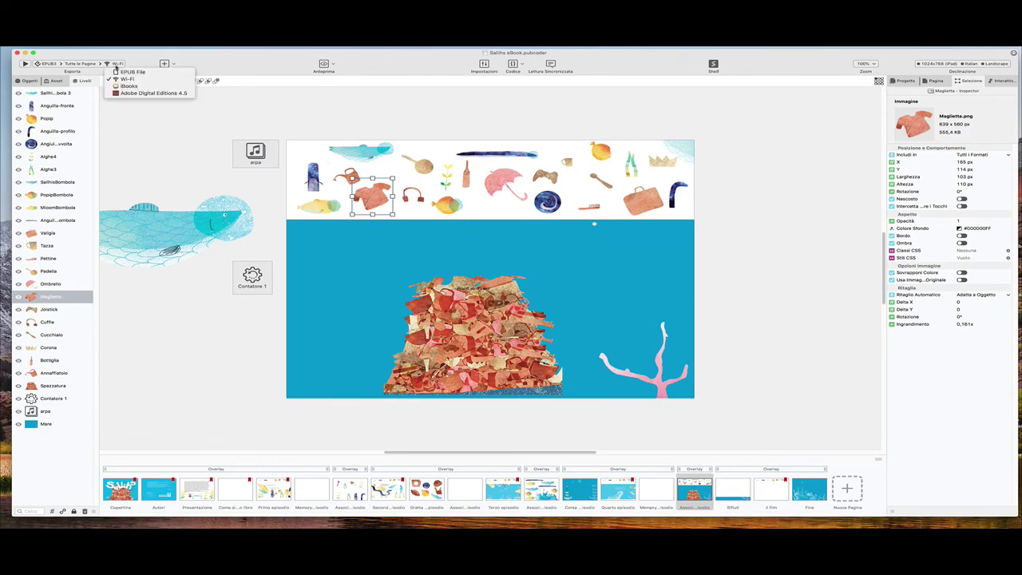
{"action": "left_click", "coordinate": [121, 71]}
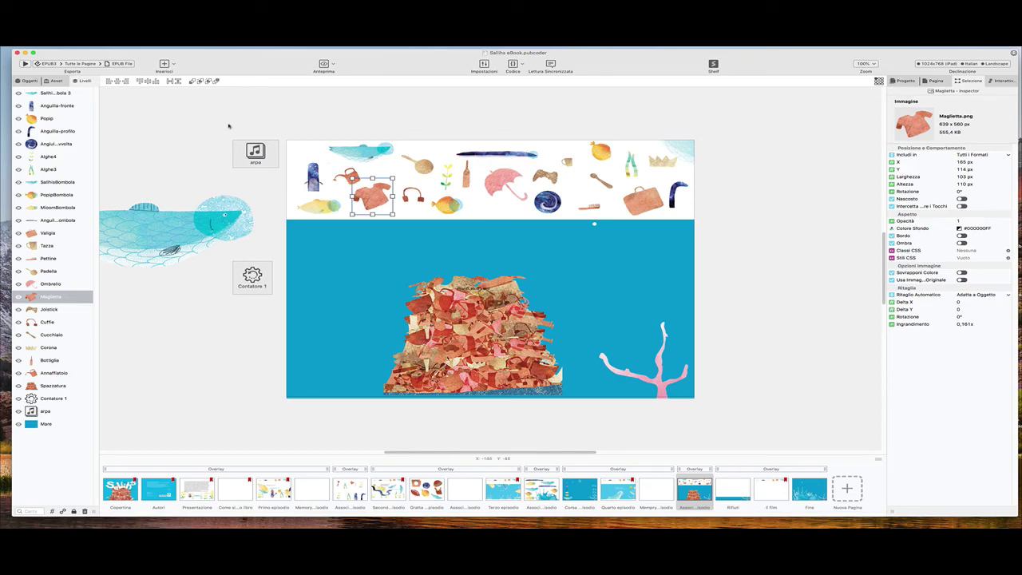
{"action": "left_click", "coordinate": [123, 64]}
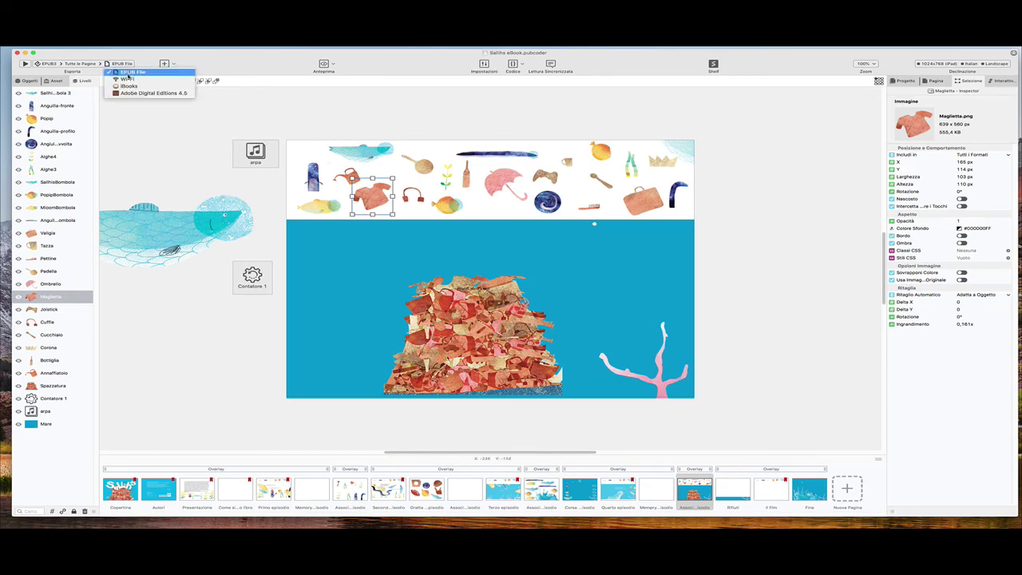